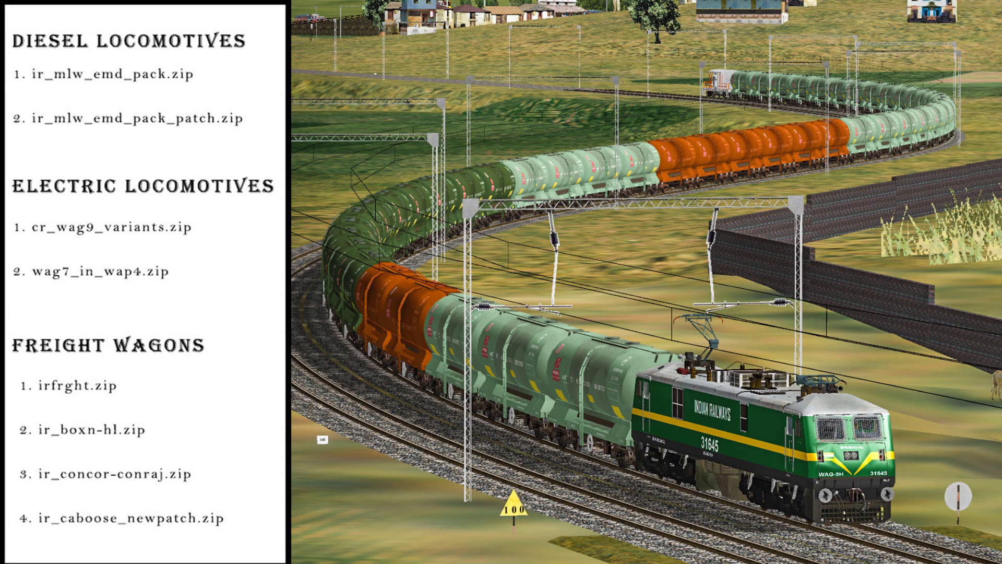
Step: Show the Track Monitor in the train simulator
{"action": "key", "text": "F4"}
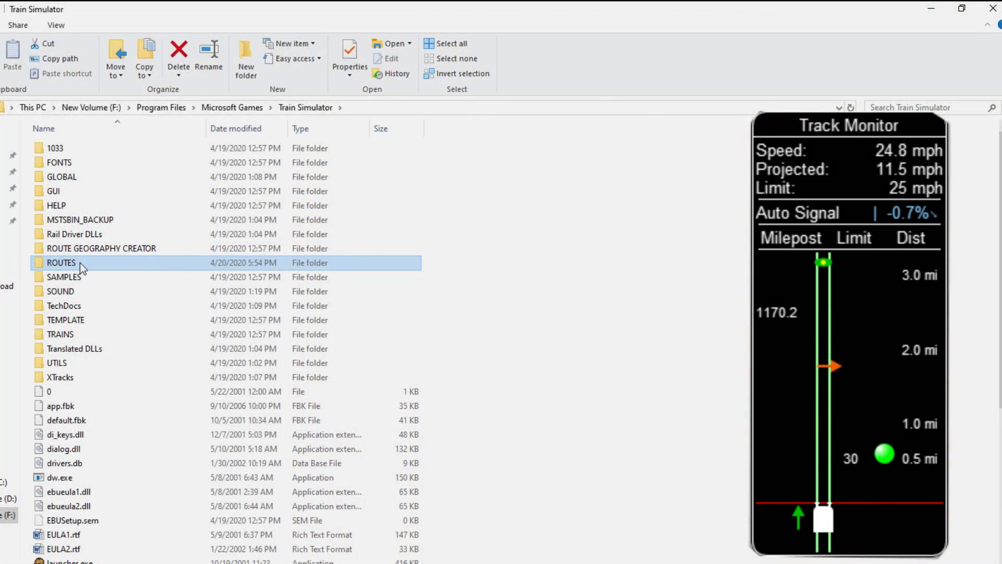
Step: Open Mumbai2011.trk from the ROUTES\Mumbai2011 folder in Notepad, using the open-with choice for .trk files
{"action": "double_click", "coordinate": [80, 262]}
{"action": "double_click", "coordinate": [79, 206]}
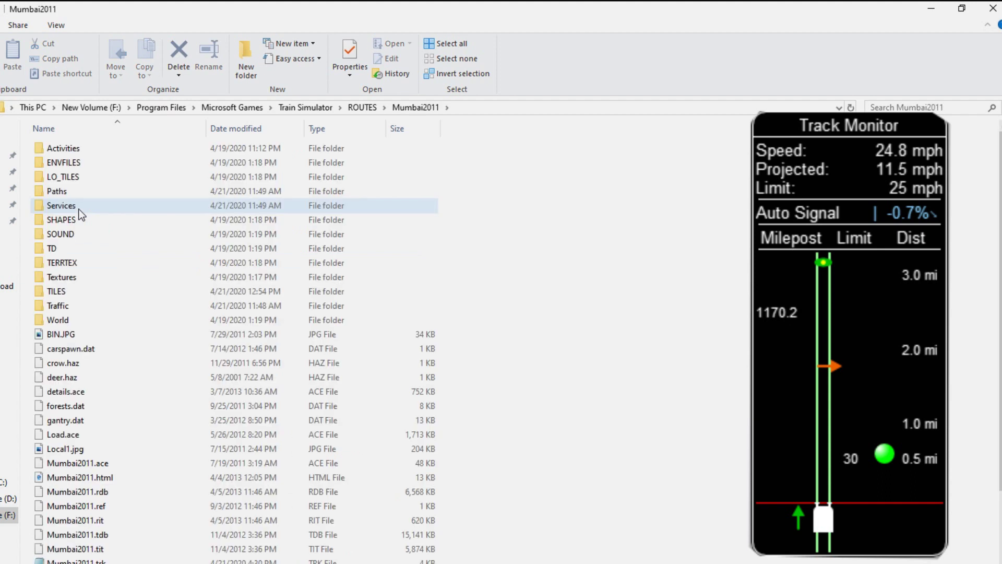
{"action": "scroll", "coordinate": [107, 401], "scroll_direction": "down", "scroll_amount": 1}
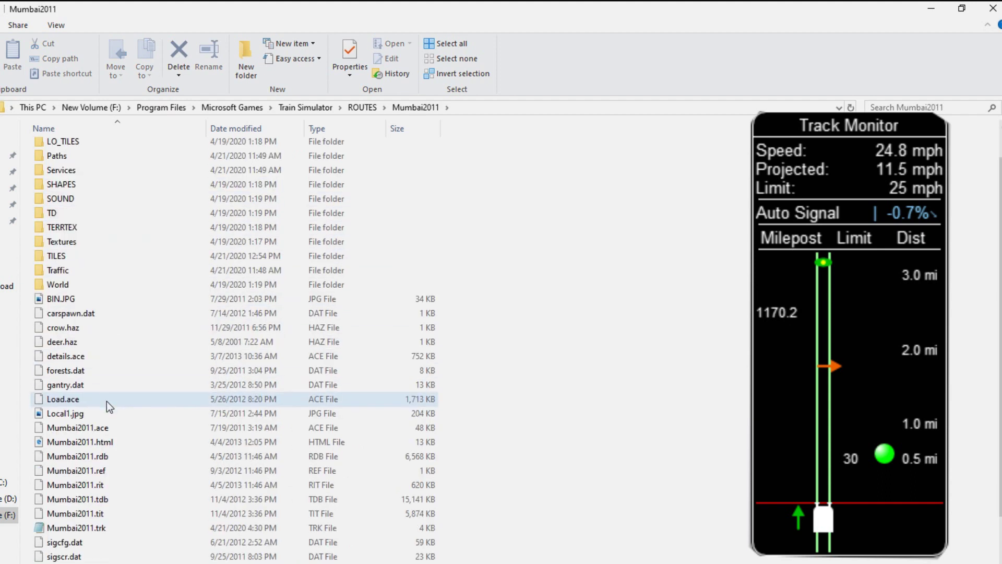
{"action": "left_click", "coordinate": [78, 529]}
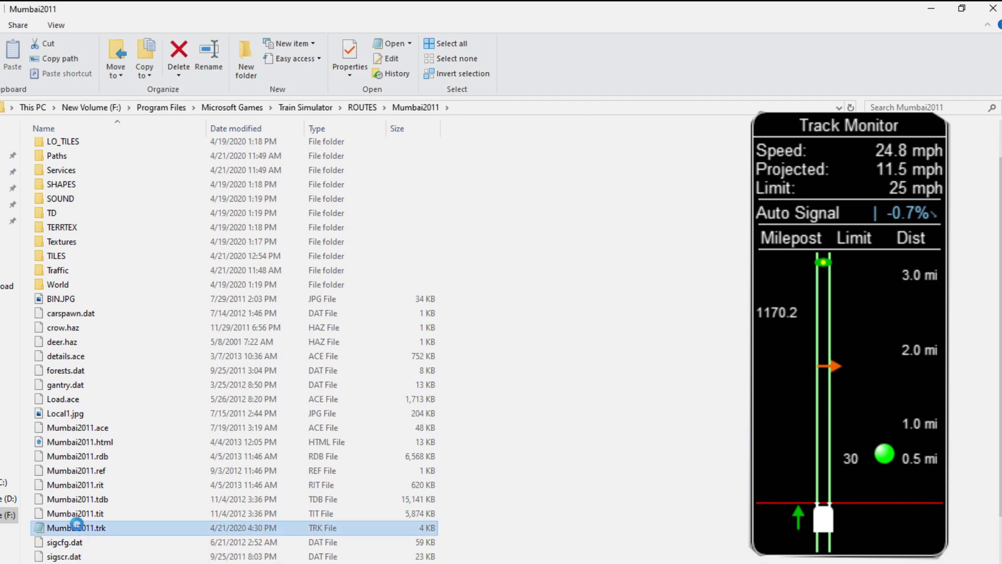
{"action": "right_click", "coordinate": [79, 529]}
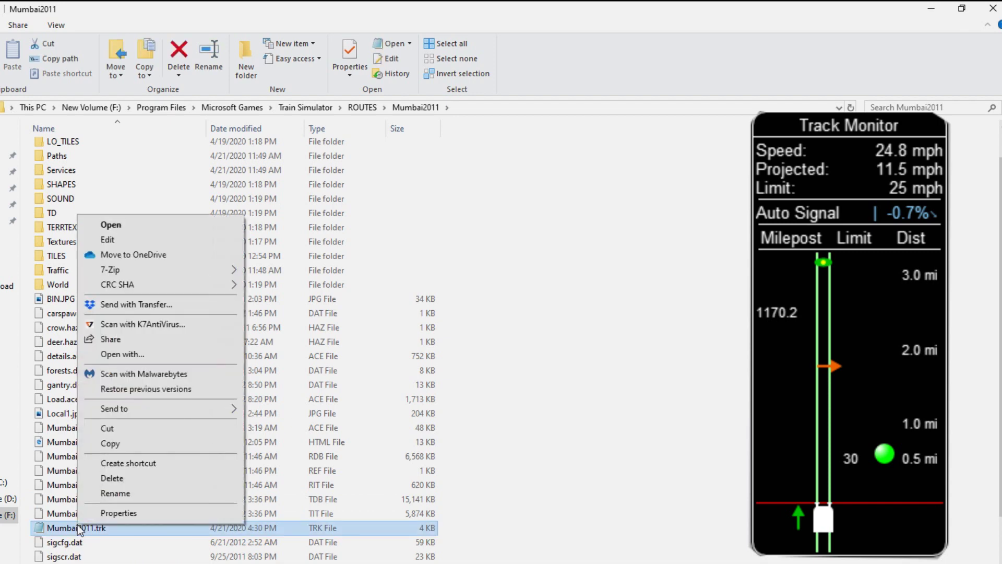
{"action": "left_click", "coordinate": [159, 355]}
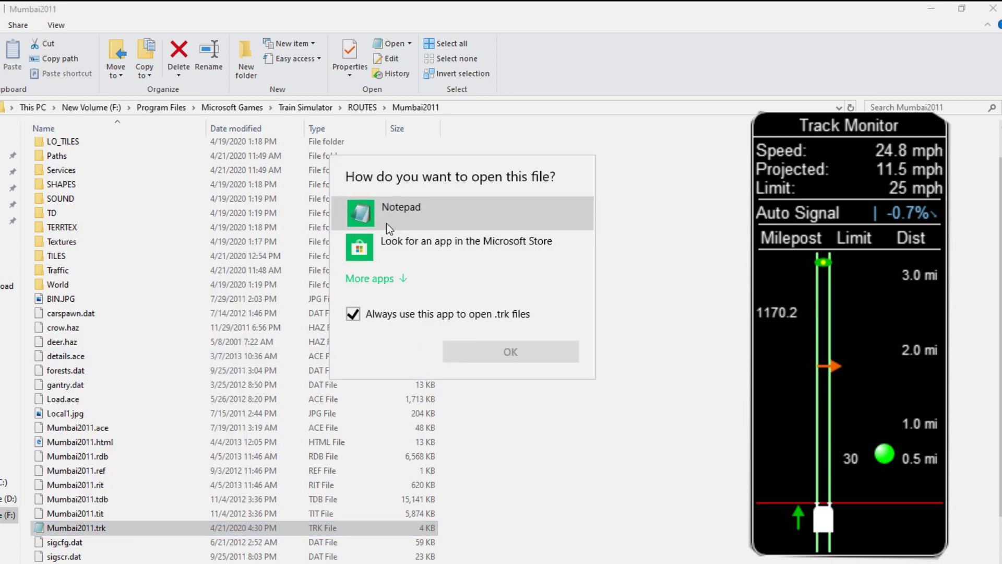
{"action": "left_click", "coordinate": [400, 211]}
{"action": "left_click", "coordinate": [497, 356]}
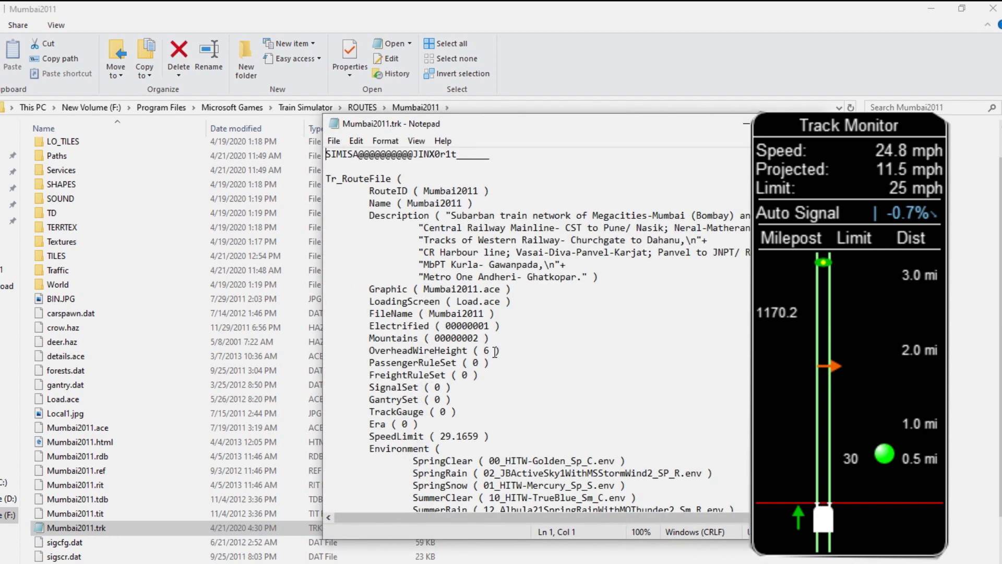
Step: Locate and highlight the MilepostUnitsKilometers entry near the end of the route file, and save the file
{"action": "scroll", "coordinate": [496, 351], "scroll_direction": "down", "scroll_amount": 7}
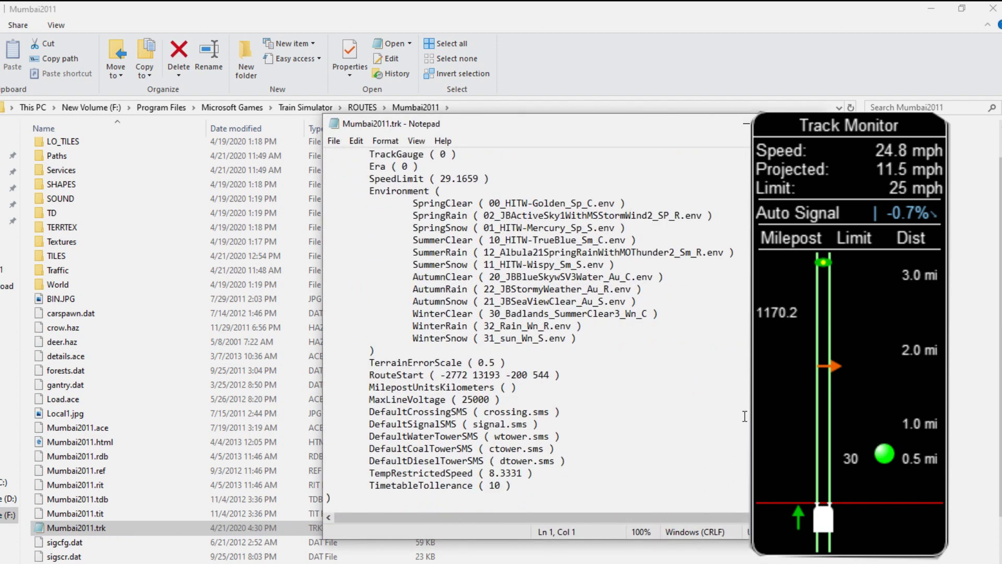
{"action": "left_click_drag", "start_coordinate": [372, 389], "coordinate": [442, 392]}
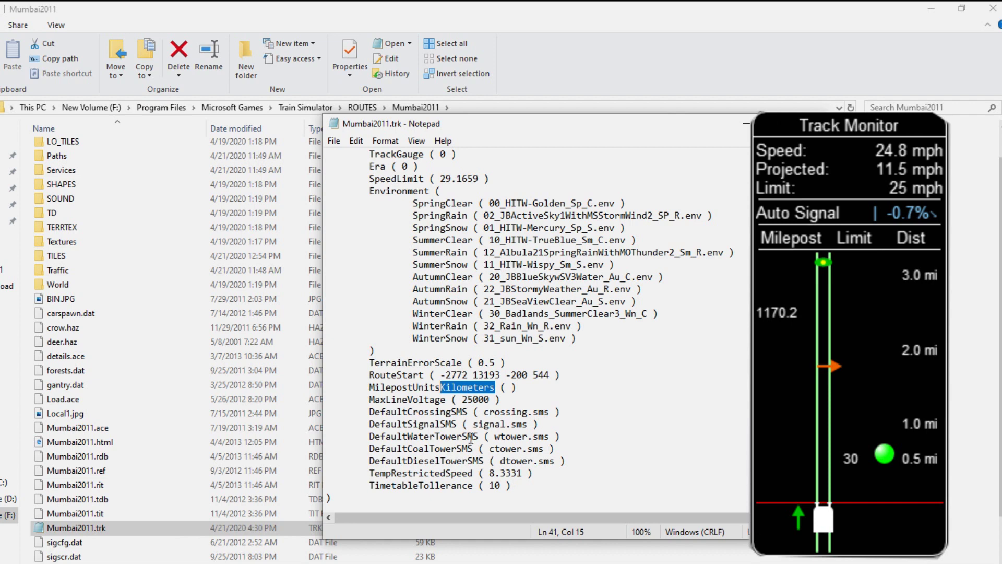
{"action": "left_click", "coordinate": [339, 144]}
{"action": "left_click", "coordinate": [357, 186]}
{"action": "left_click", "coordinate": [541, 276]}
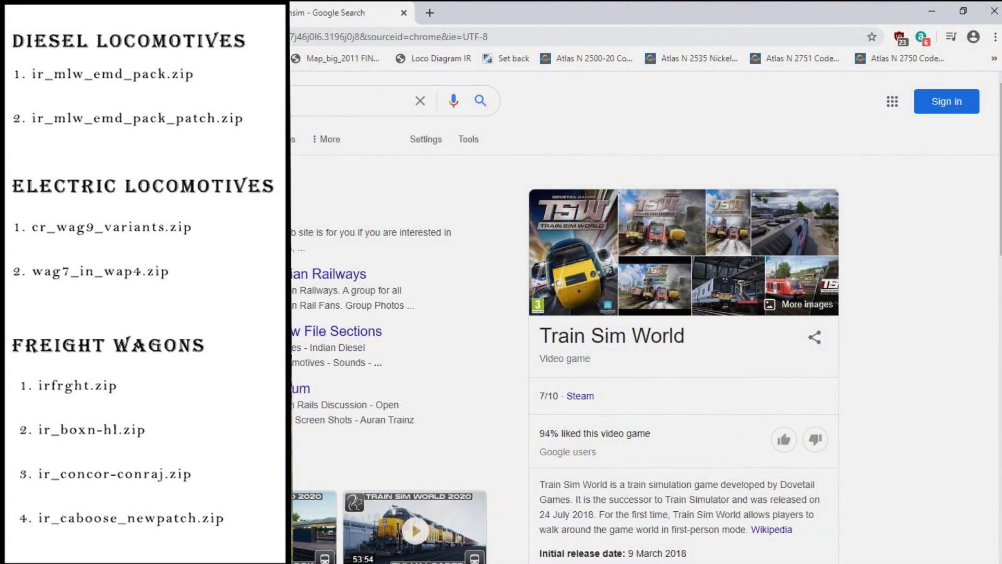
Step: Open the TrainSim.Com website from the Google results and go to its File Library search page
{"action": "left_click", "coordinate": [104, 216]}
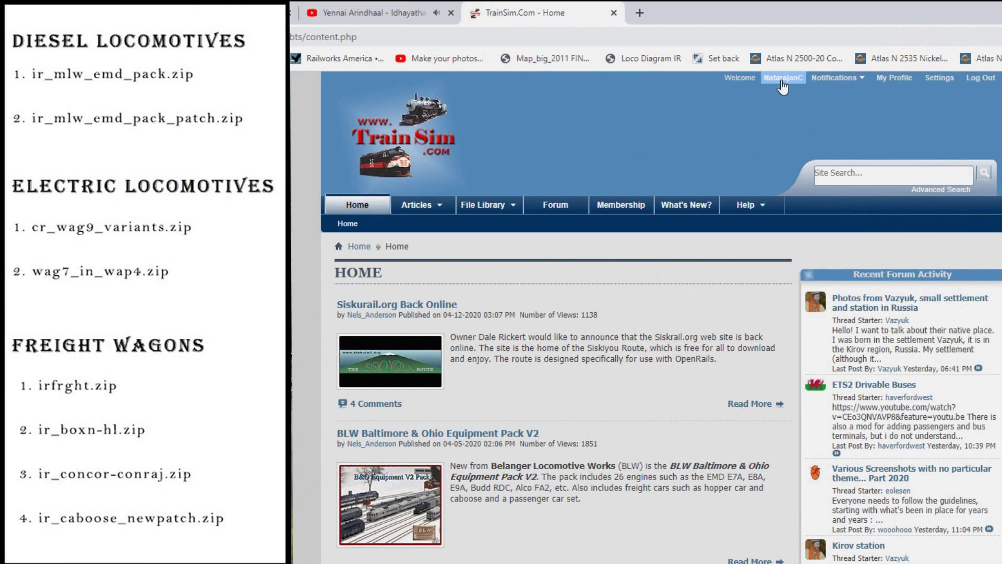
{"action": "left_click", "coordinate": [514, 209]}
{"action": "left_click", "coordinate": [494, 264]}
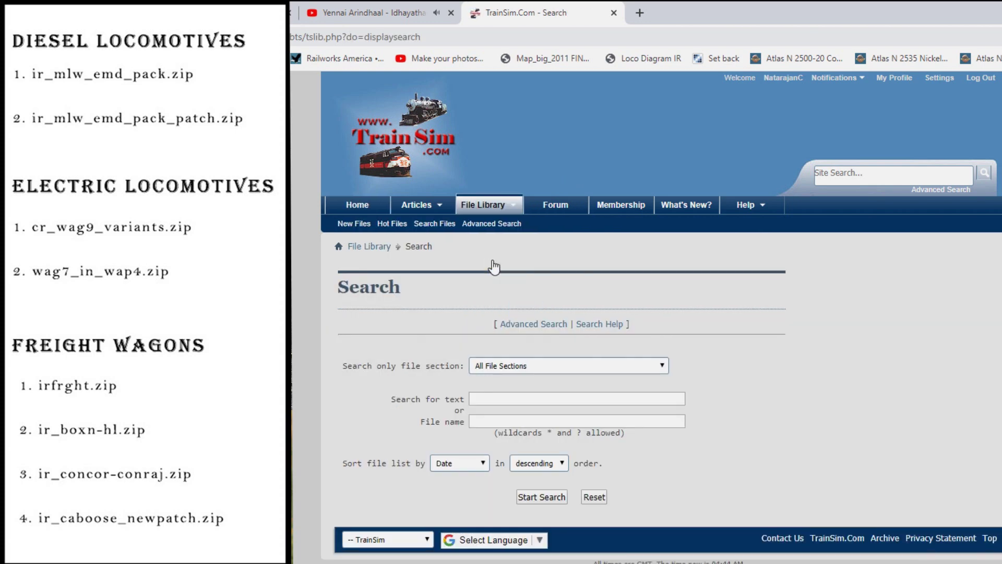
Step: Search the file library by file name for ir_mlw_emd_pack.zip
{"action": "left_click", "coordinate": [557, 422]}
{"action": "type", "text": "ir_mlw_emd_pack.zip"}
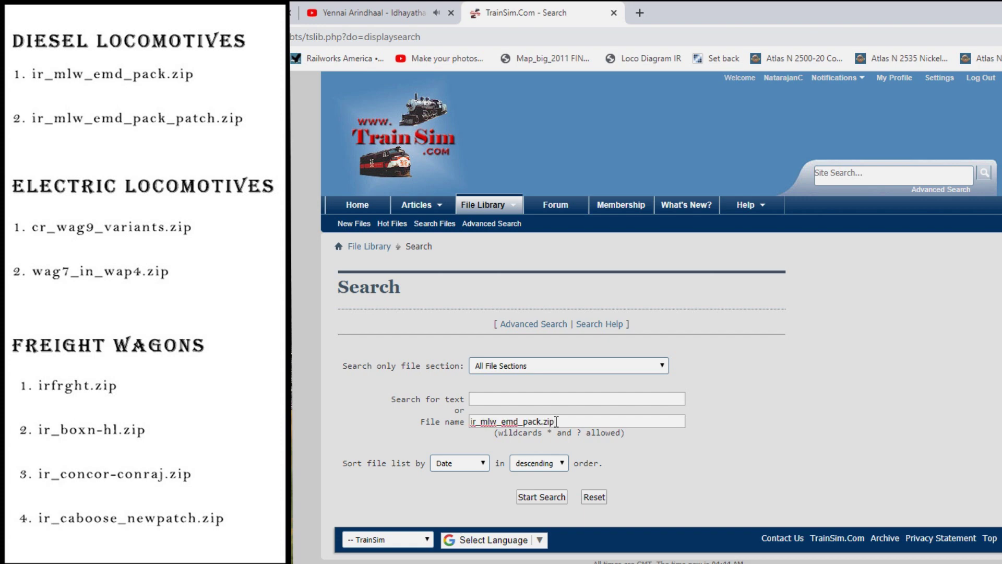
{"action": "left_click", "coordinate": [534, 498]}
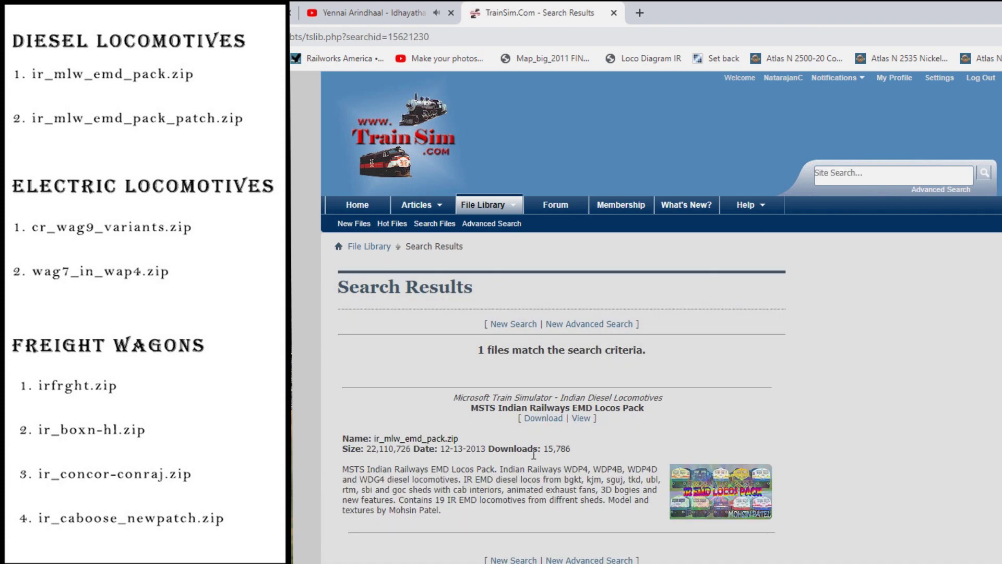
Step: Download the MSTS Indian Railways EMD Locos Pack and accept the download copyright notice
{"action": "left_click", "coordinate": [529, 423]}
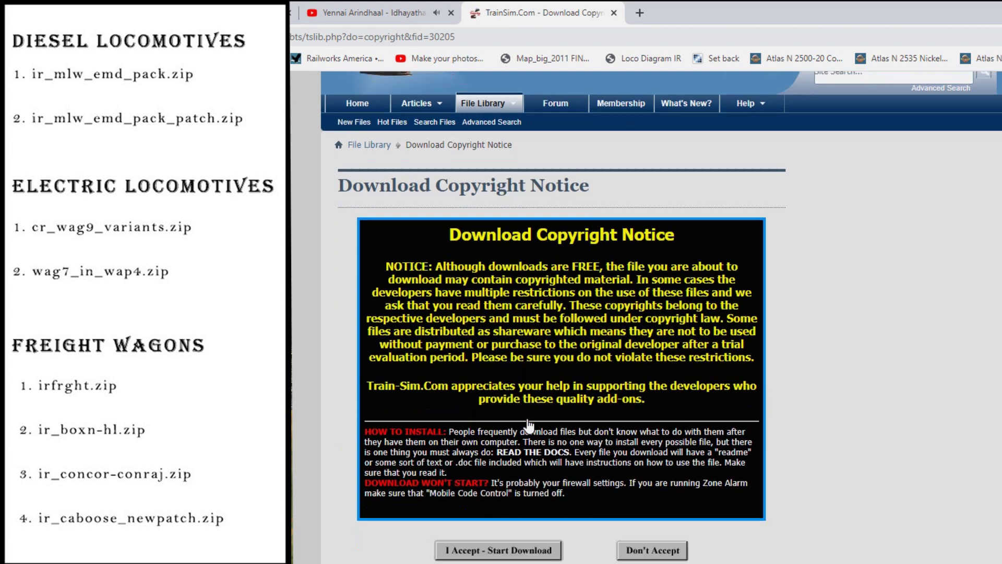
{"action": "scroll", "coordinate": [529, 426], "scroll_direction": "down", "scroll_amount": 3}
{"action": "left_click", "coordinate": [517, 450]}
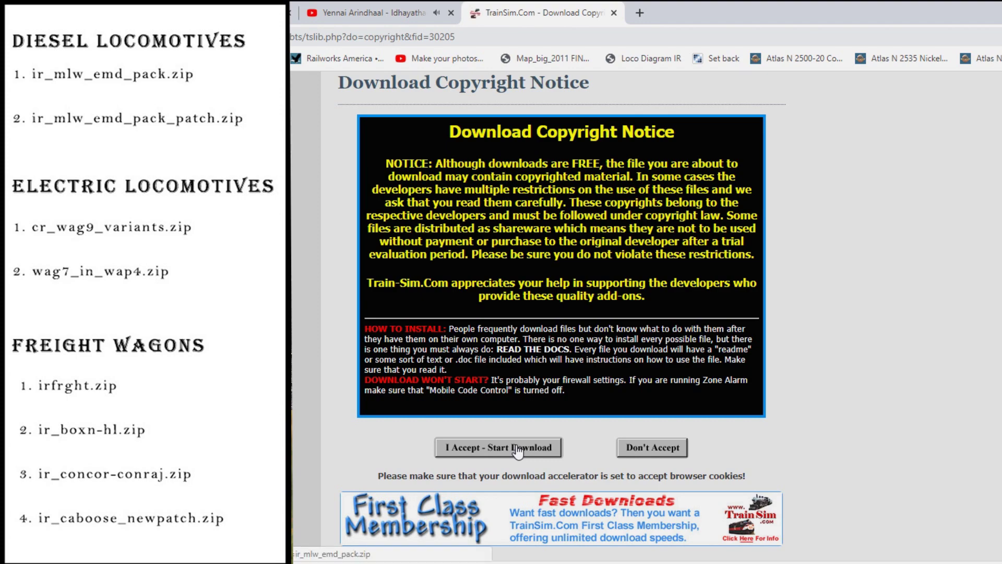
{"action": "scroll", "coordinate": [517, 448], "scroll_direction": "down", "scroll_amount": 2}
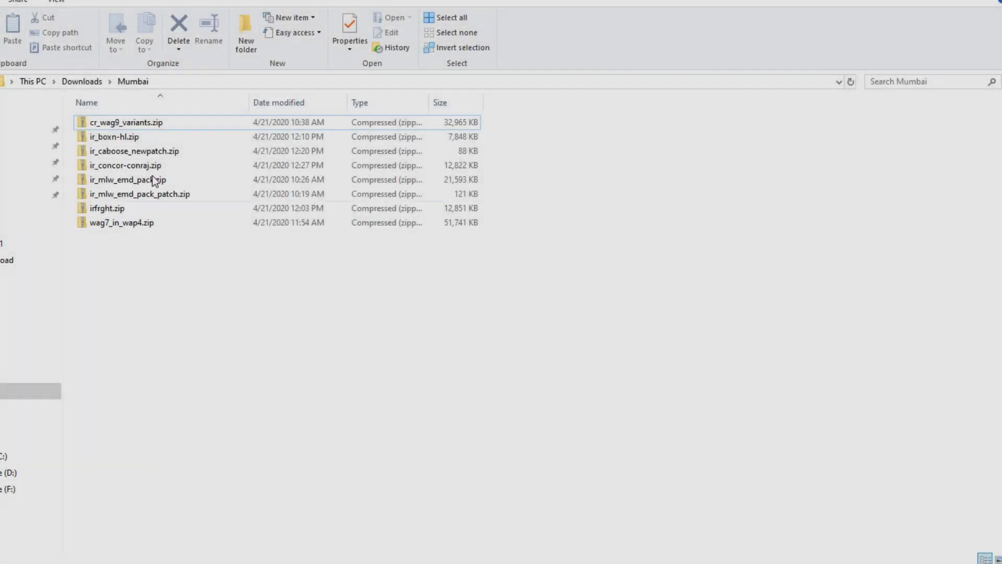
Step: Create a new folder with the default name inside the Downloads\Mumbai folder
{"action": "right_click", "coordinate": [187, 328]}
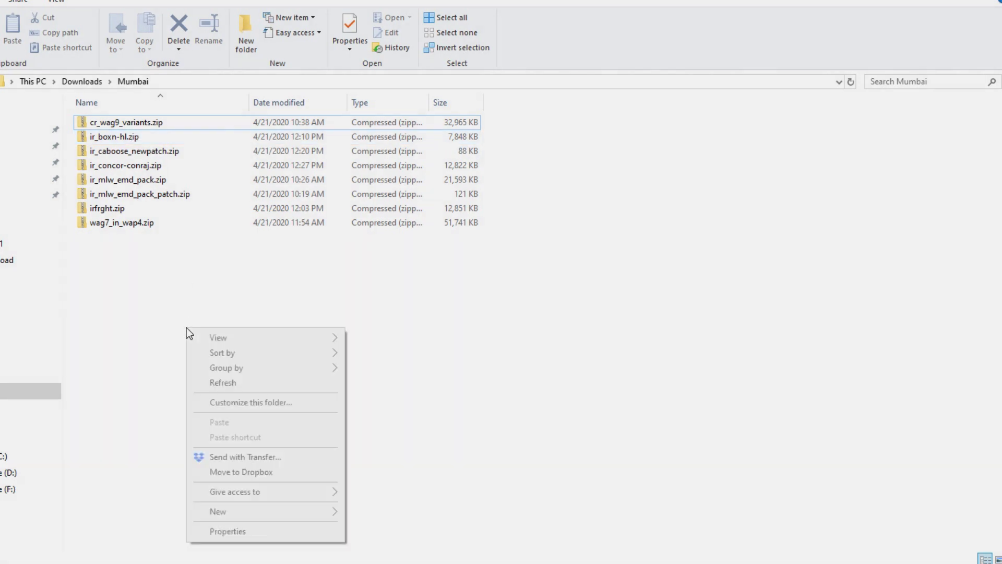
{"action": "mouse_move", "coordinate": [293, 509]}
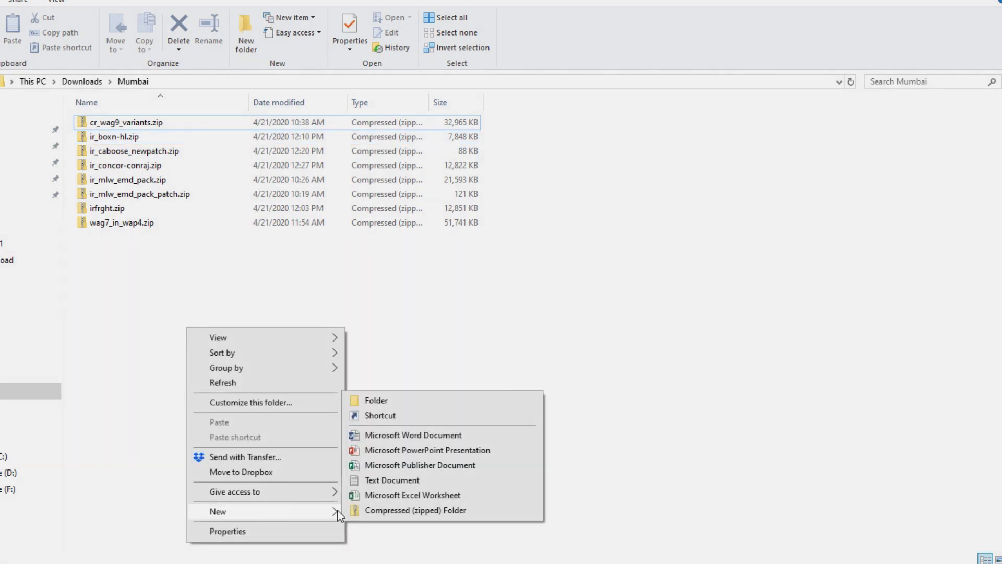
{"action": "left_click", "coordinate": [406, 394]}
{"action": "left_click", "coordinate": [189, 308]}
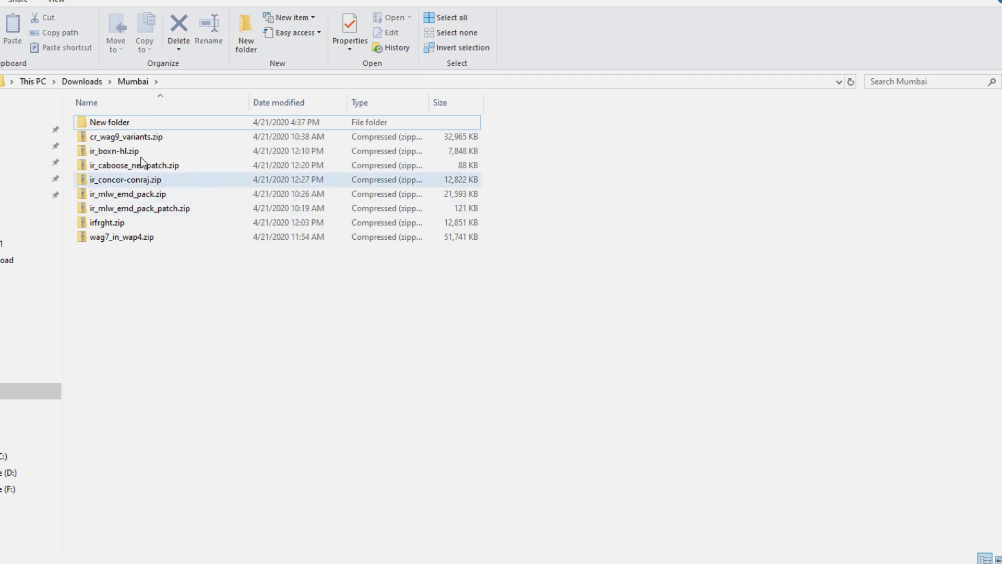
Step: Copy cr_wag9_variants.zip from the Mumbai folder into the new folder
{"action": "left_click", "coordinate": [127, 137]}
{"action": "right_click", "coordinate": [127, 136]}
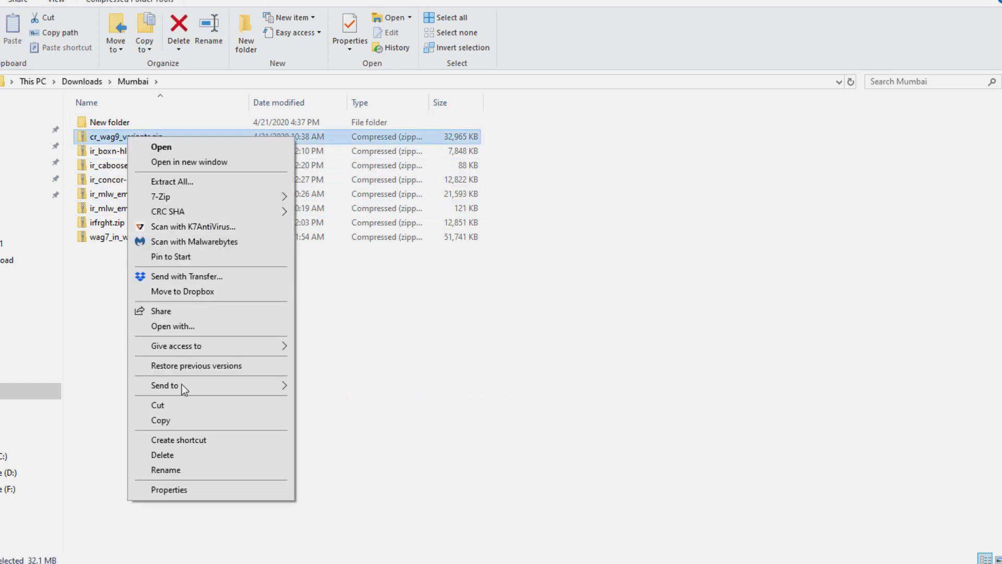
{"action": "left_click", "coordinate": [178, 420]}
{"action": "left_click", "coordinate": [125, 124]}
{"action": "double_click", "coordinate": [124, 123]}
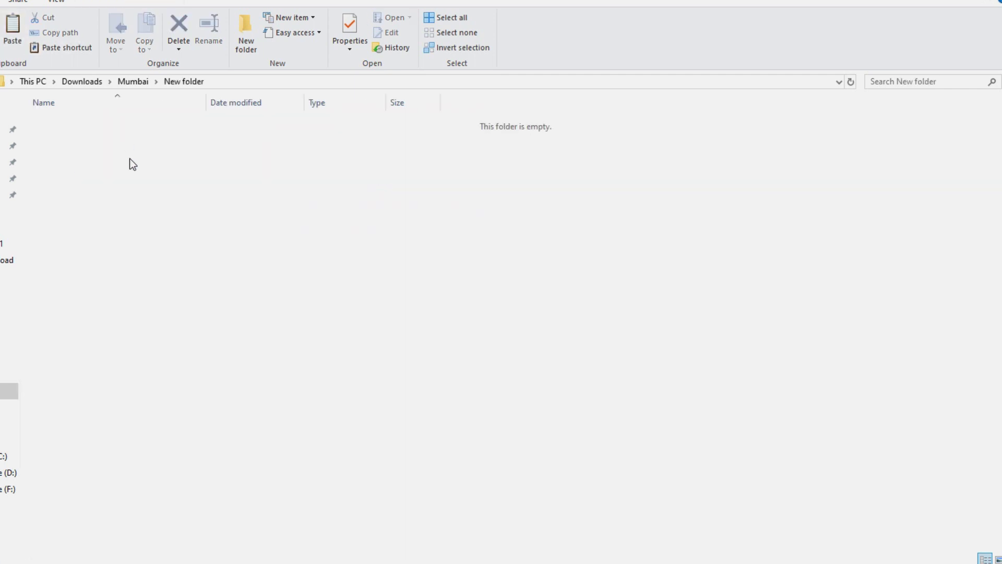
{"action": "right_click", "coordinate": [129, 158]}
{"action": "left_click", "coordinate": [188, 258]}
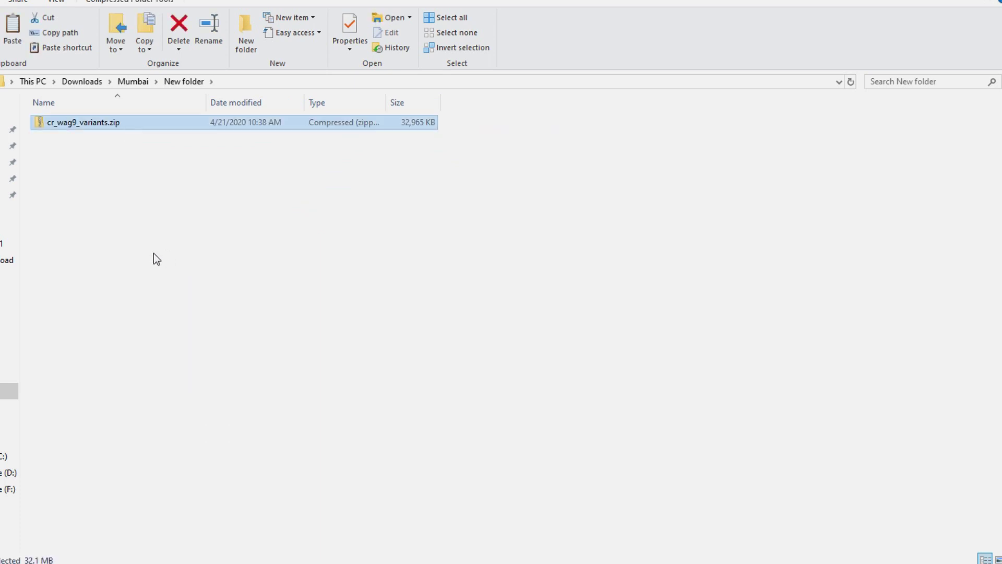
{"action": "left_click", "coordinate": [97, 230]}
Step: Extract cr_wag9_variants.zip into the current folder with 7-Zip
{"action": "left_click", "coordinate": [74, 127]}
{"action": "right_click", "coordinate": [73, 126]}
{"action": "mouse_move", "coordinate": [162, 188]}
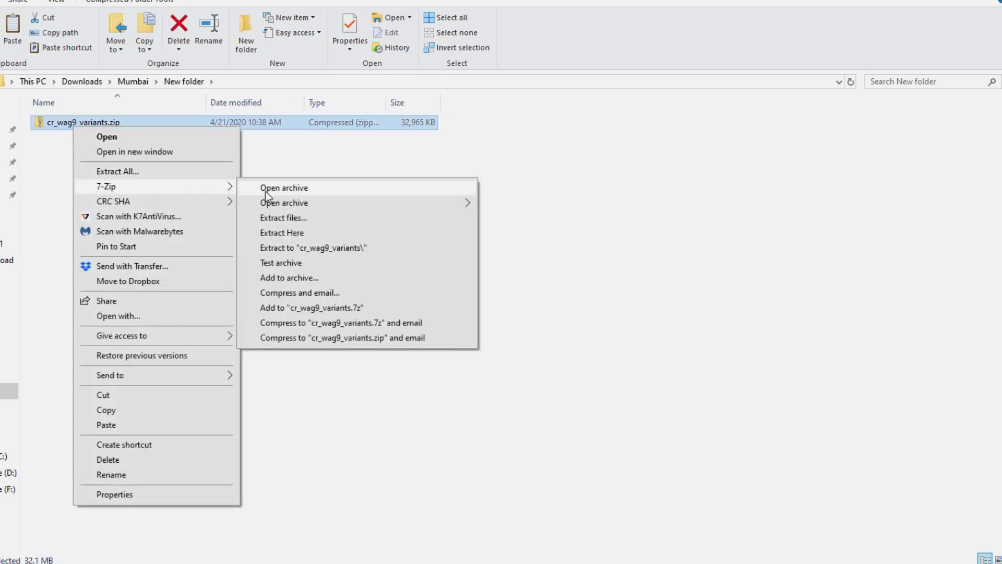
{"action": "left_click", "coordinate": [298, 233]}
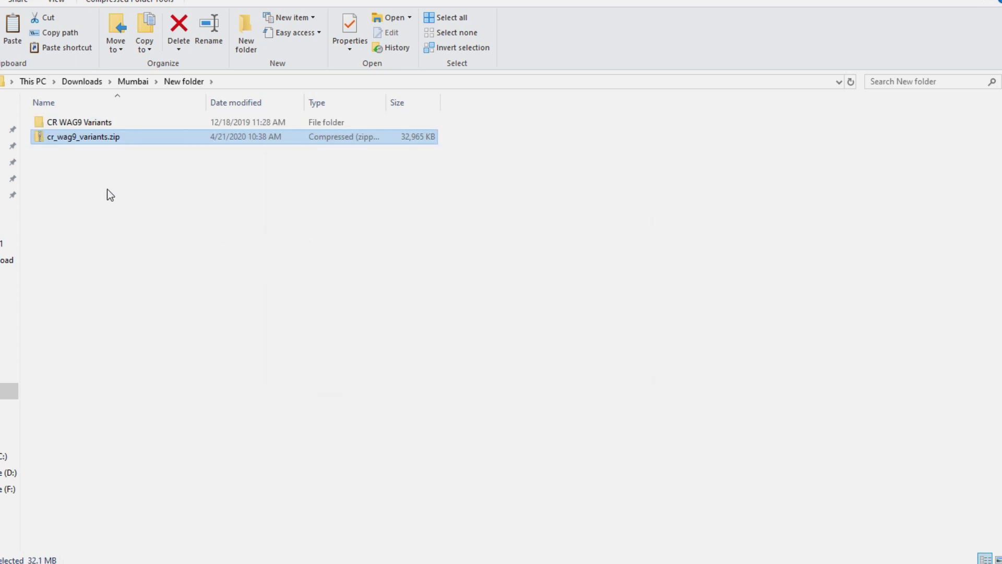
Step: Read the installation instructions and the required TRAINSET folder name in the CR WAG9 Variants folder's Read Me.txt, and close the file
{"action": "double_click", "coordinate": [88, 125]}
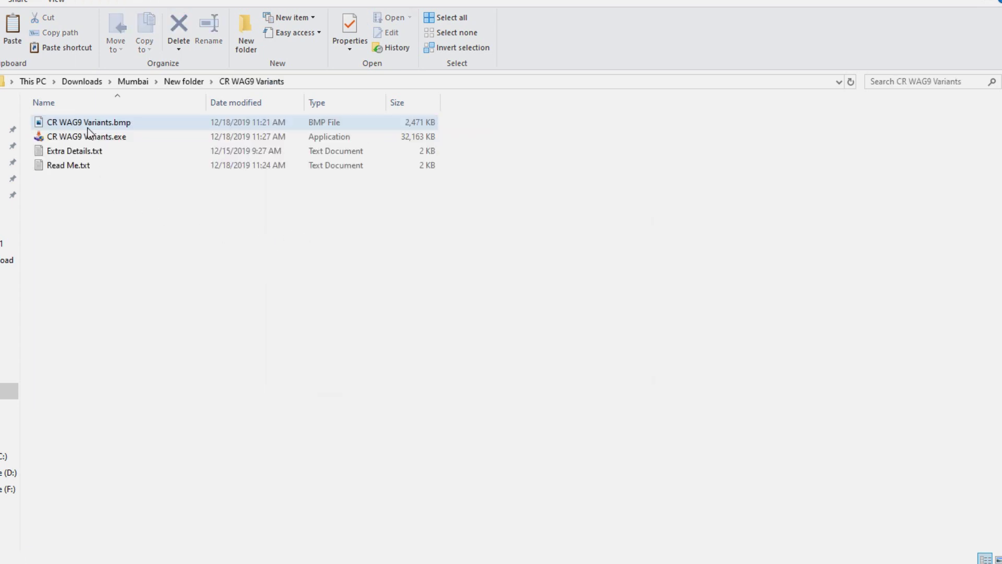
{"action": "double_click", "coordinate": [55, 169]}
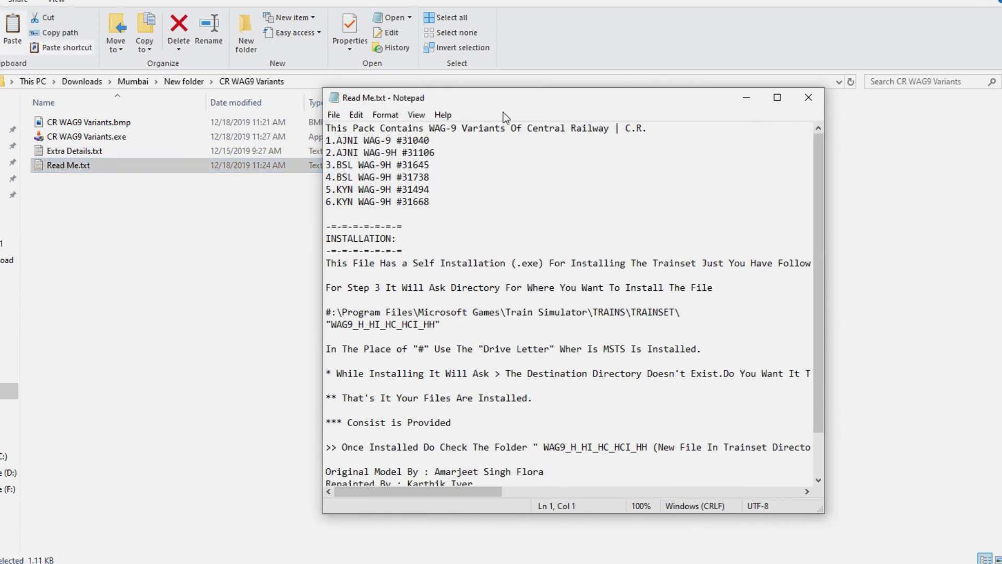
{"action": "left_click_drag", "start_coordinate": [322, 206], "coordinate": [164, 212]}
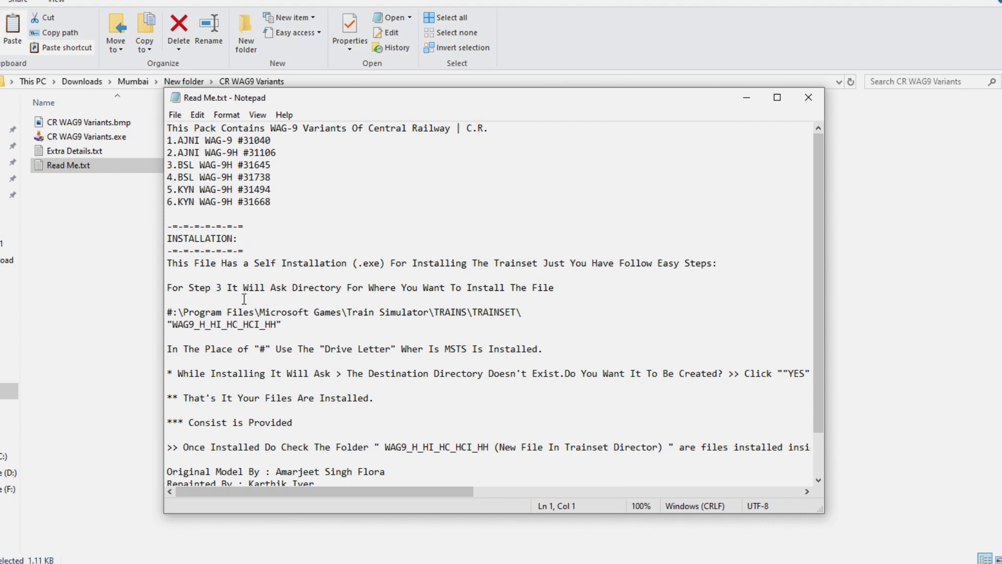
{"action": "scroll", "coordinate": [244, 299], "scroll_direction": "down", "scroll_amount": 1}
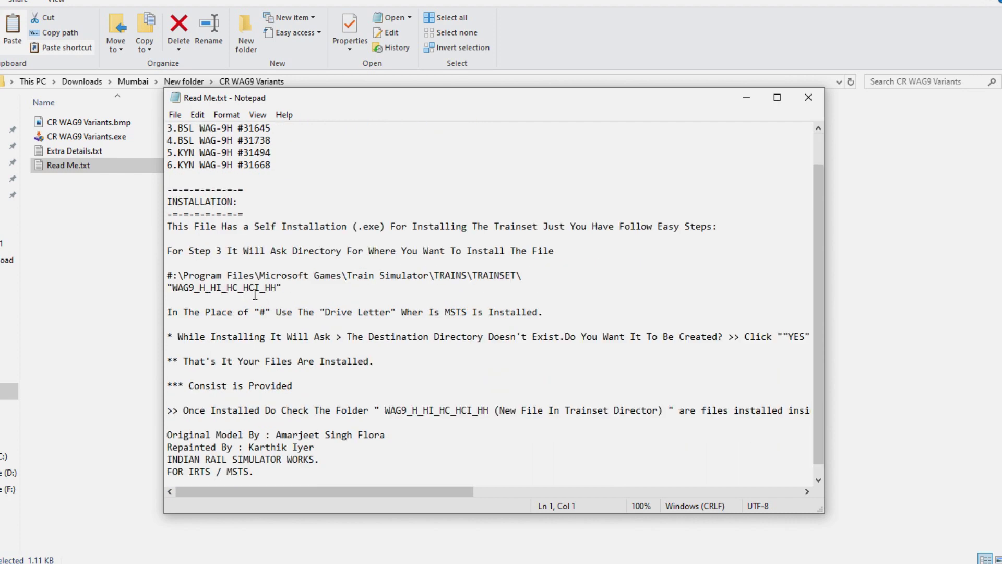
{"action": "left_click", "coordinate": [186, 273]}
{"action": "left_click_drag", "start_coordinate": [283, 287], "coordinate": [172, 288]}
{"action": "left_click", "coordinate": [254, 347]}
{"action": "scroll", "coordinate": [237, 369], "scroll_direction": "down", "scroll_amount": 1}
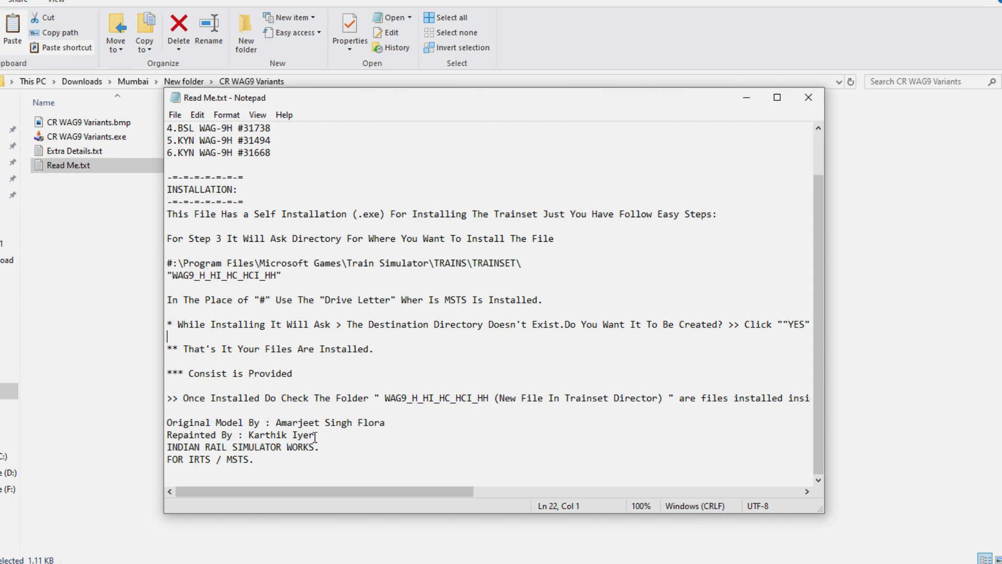
{"action": "left_click", "coordinate": [805, 101]}
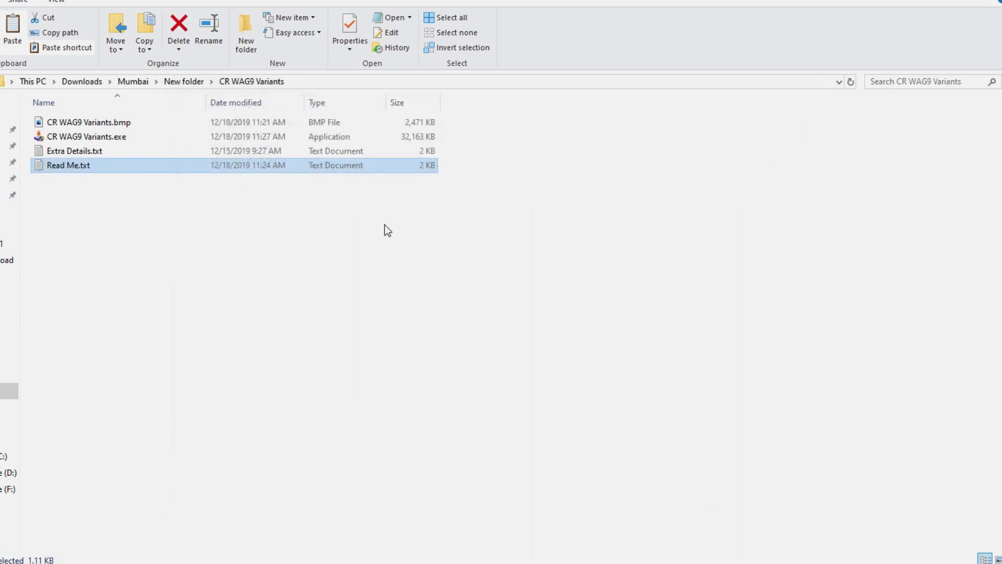
Step: Run CR WAG9 Variants.exe, advance past the welcome page, and highlight the list of included locomotives
{"action": "double_click", "coordinate": [68, 136]}
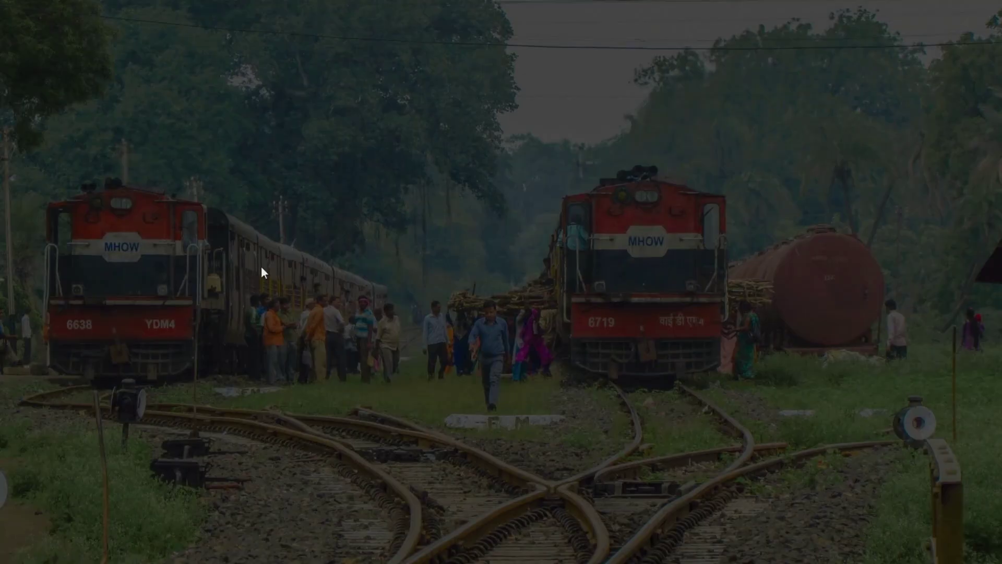
{"action": "left_click", "coordinate": [402, 368]}
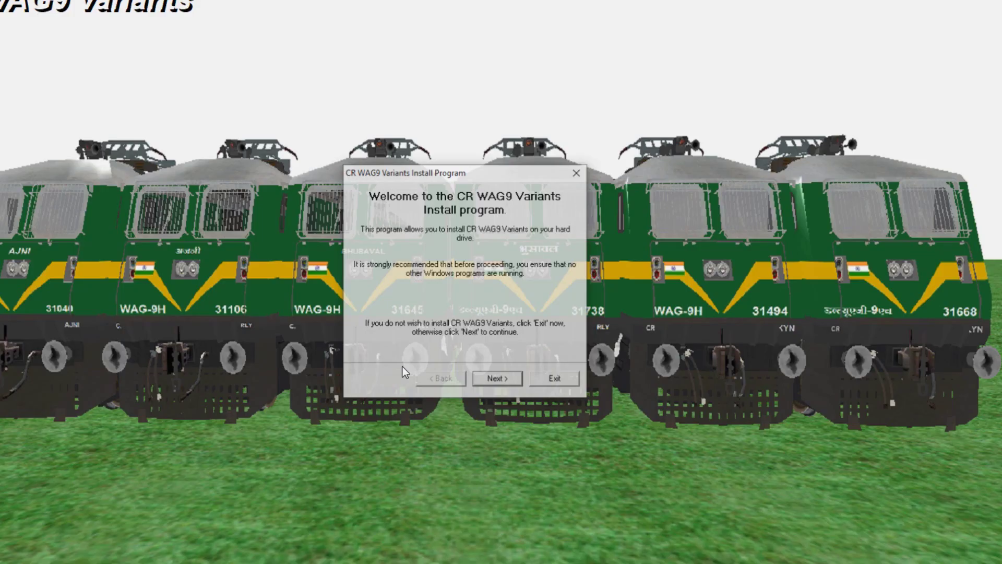
{"action": "left_click", "coordinate": [483, 380]}
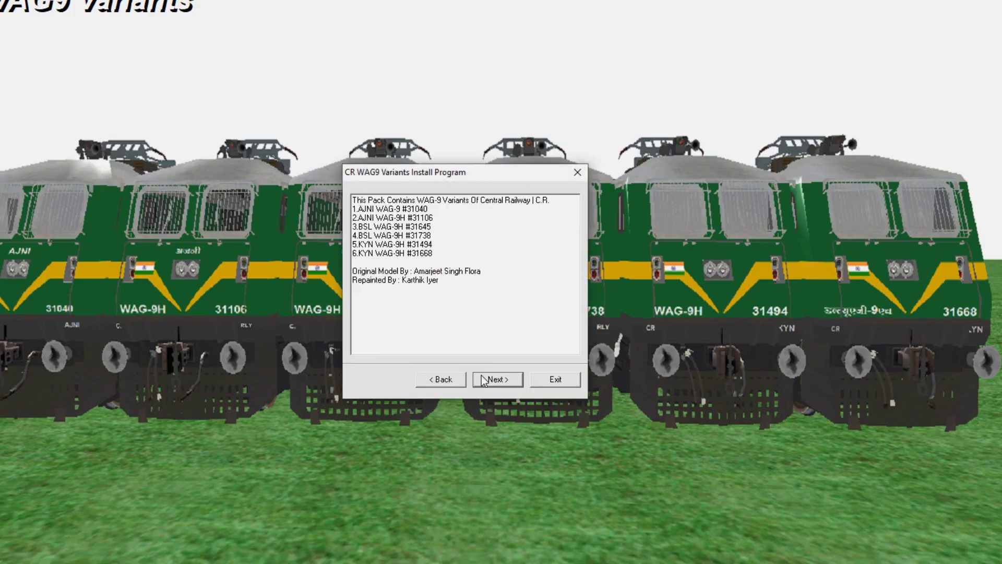
{"action": "left_click_drag", "start_coordinate": [429, 266], "coordinate": [322, 212]}
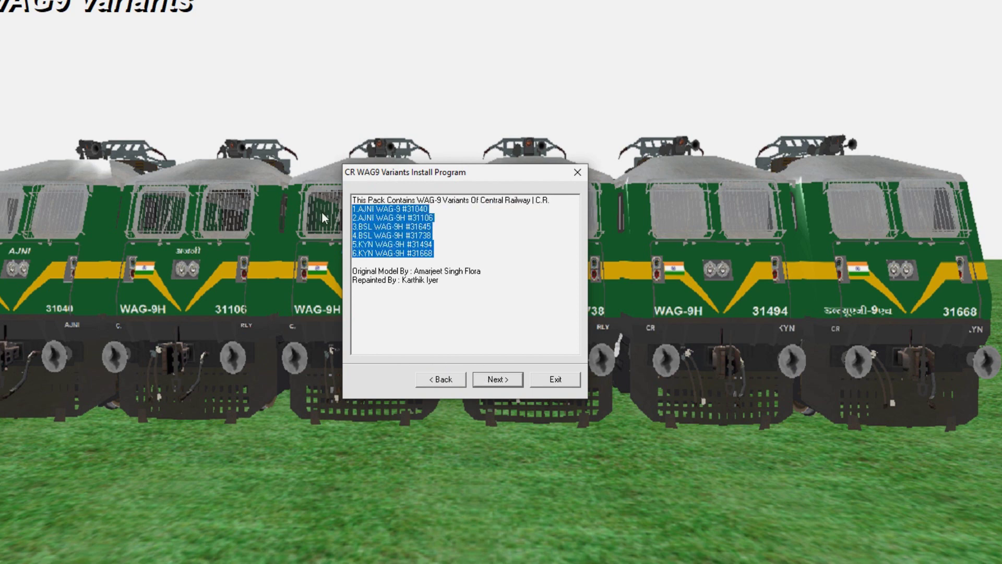
Step: Advance to the install directory page and set the drive to F: for the Program Files\Microsoft Games\Train Simulator\TRAINS\TRAINSET path
{"action": "left_click", "coordinate": [505, 381]}
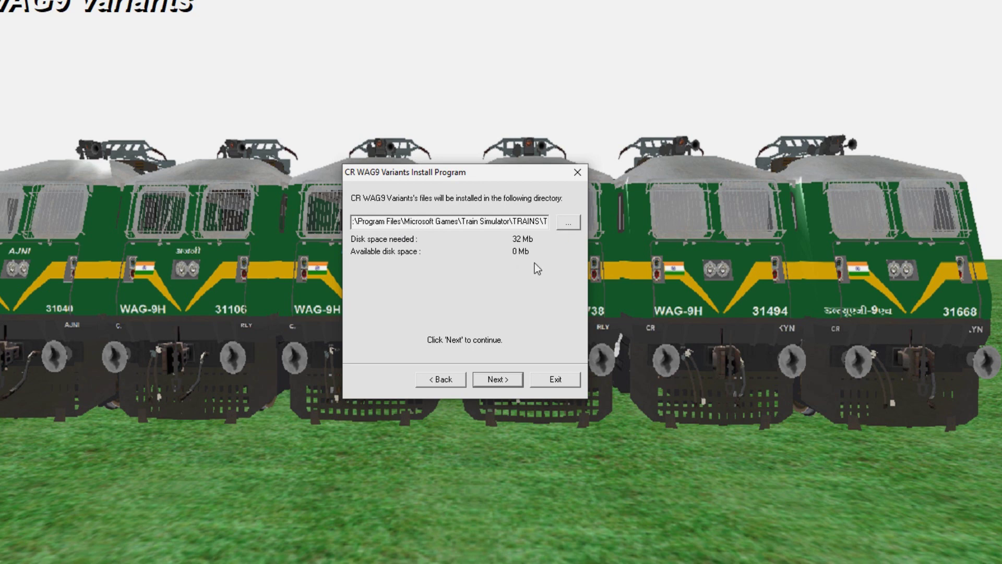
{"action": "type", "text": "F"}
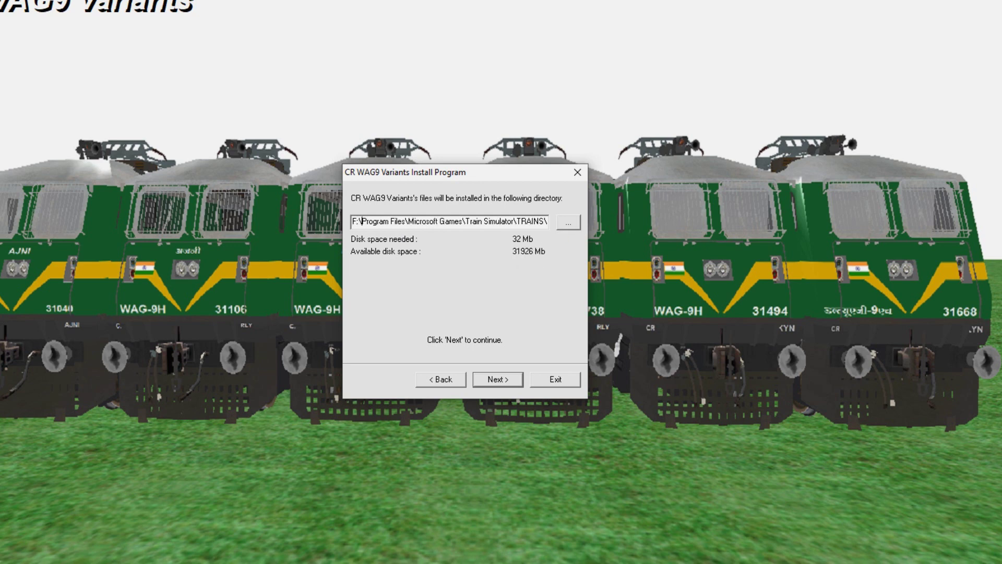
{"action": "key", "text": "Right"}
{"action": "key", "text": "Right"}
{"action": "key", "text": "Right"}
{"action": "key", "text": "Right"}
{"action": "key", "text": "Right"}
{"action": "key", "text": "Right"}
{"action": "key", "text": "Right"}
{"action": "key", "text": "Right"}
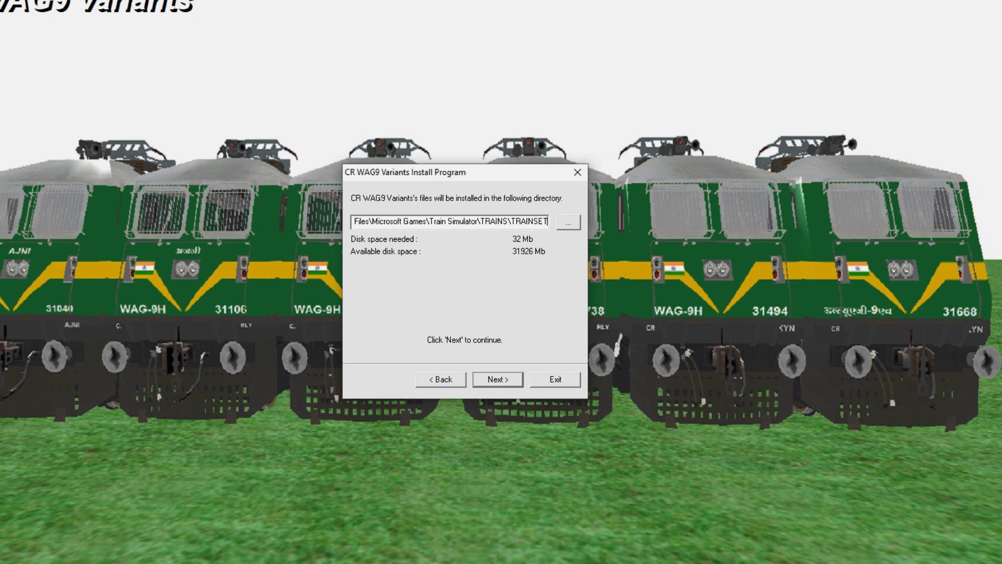
Step: Install the CR WAG9 Variants files into the chosen directory and exit the installer
{"action": "left_click", "coordinate": [502, 380]}
{"action": "left_click", "coordinate": [503, 381]}
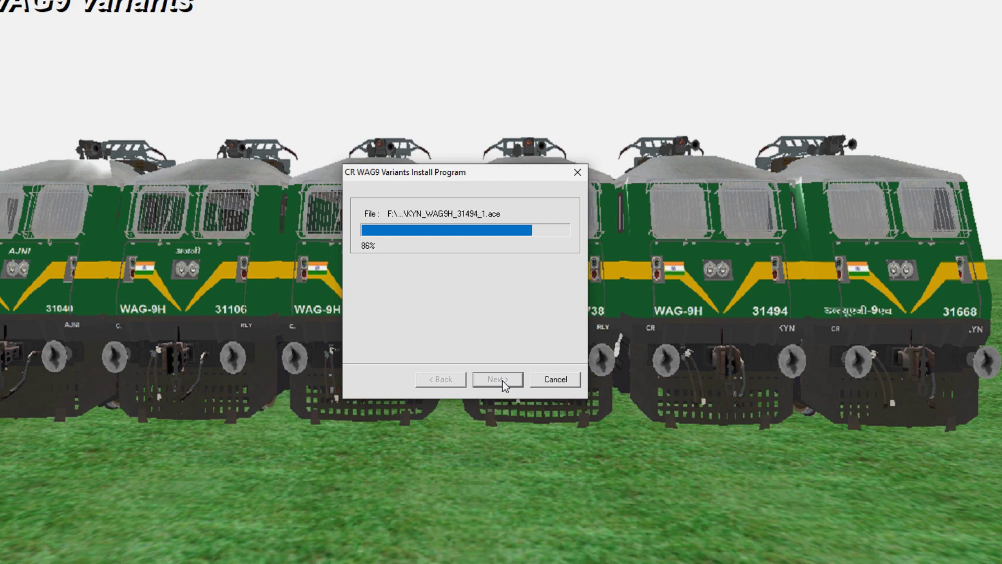
{"action": "left_click", "coordinate": [502, 380]}
{"action": "left_click", "coordinate": [554, 376]}
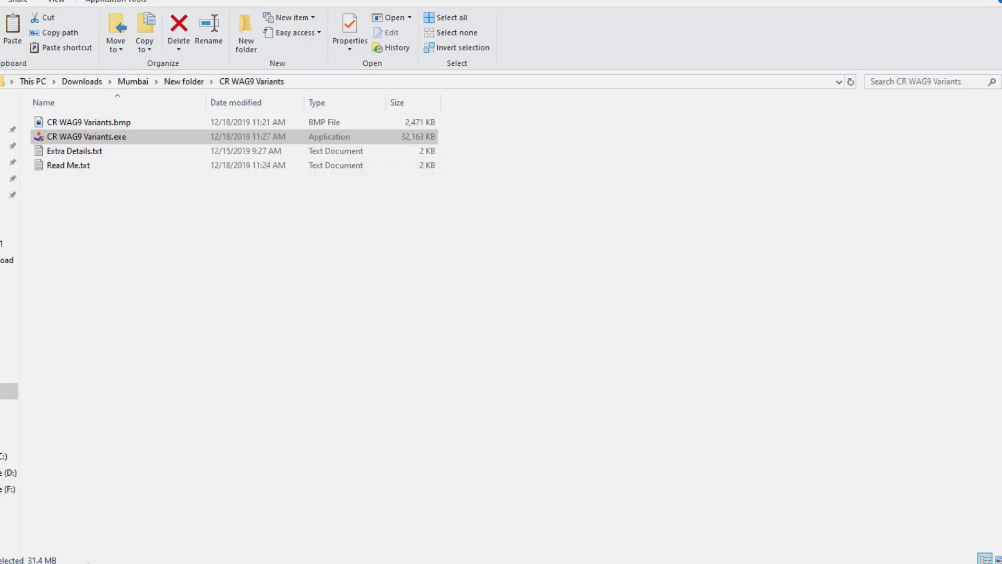
Step: Switch to the Mumbai2011 folder window, go up to Train Simulator, and open its TRAINS\TRAINSET folder
{"action": "left_click", "coordinate": [155, 530]}
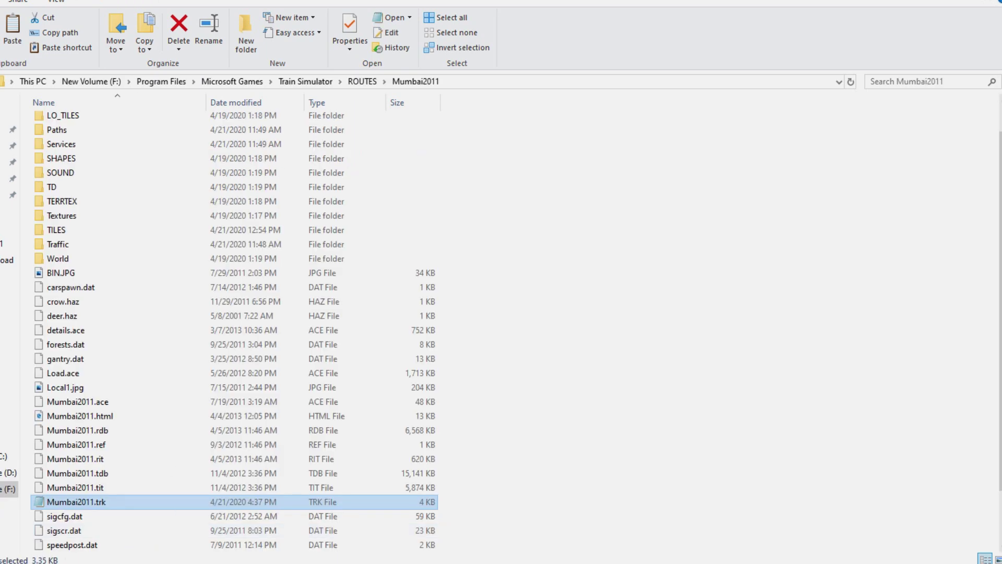
{"action": "key", "text": "alt+Left"}
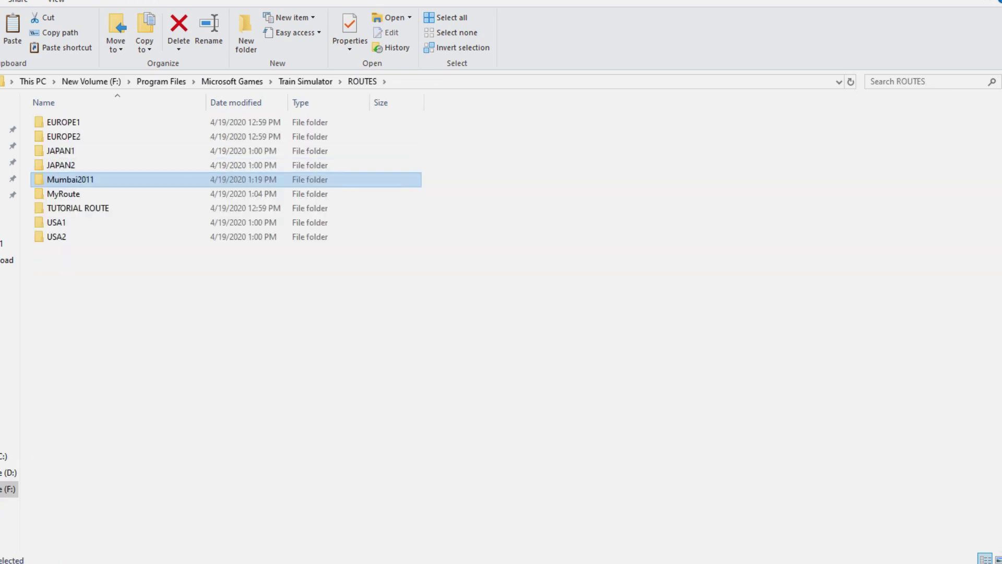
{"action": "key", "text": "alt+Left"}
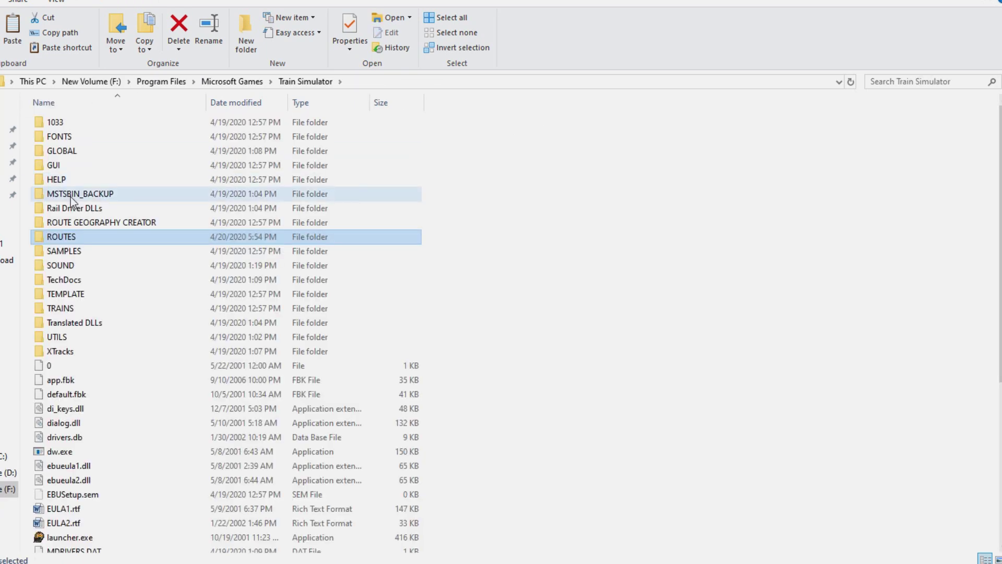
{"action": "left_click", "coordinate": [71, 309]}
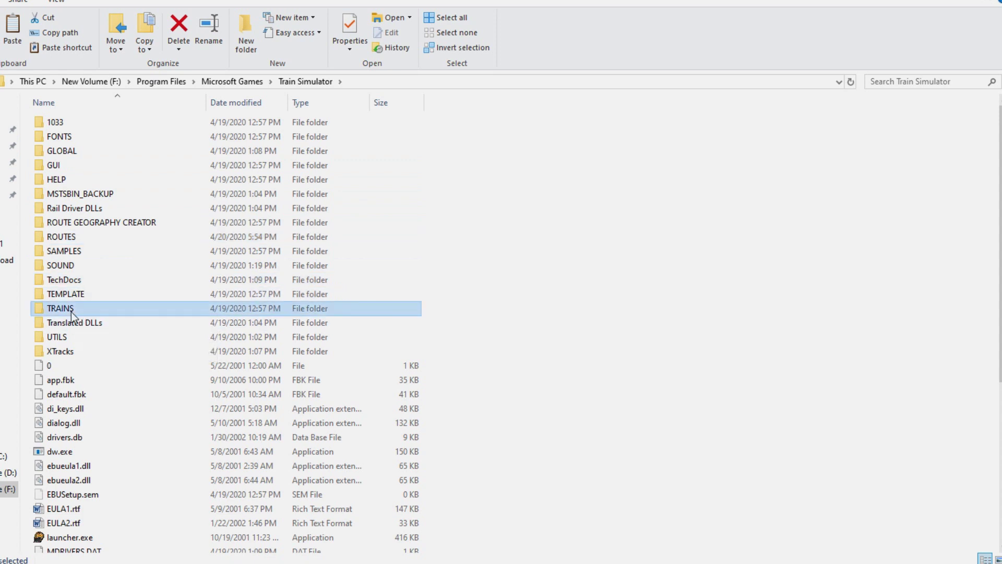
{"action": "double_click", "coordinate": [71, 310]}
{"action": "left_click", "coordinate": [77, 135]}
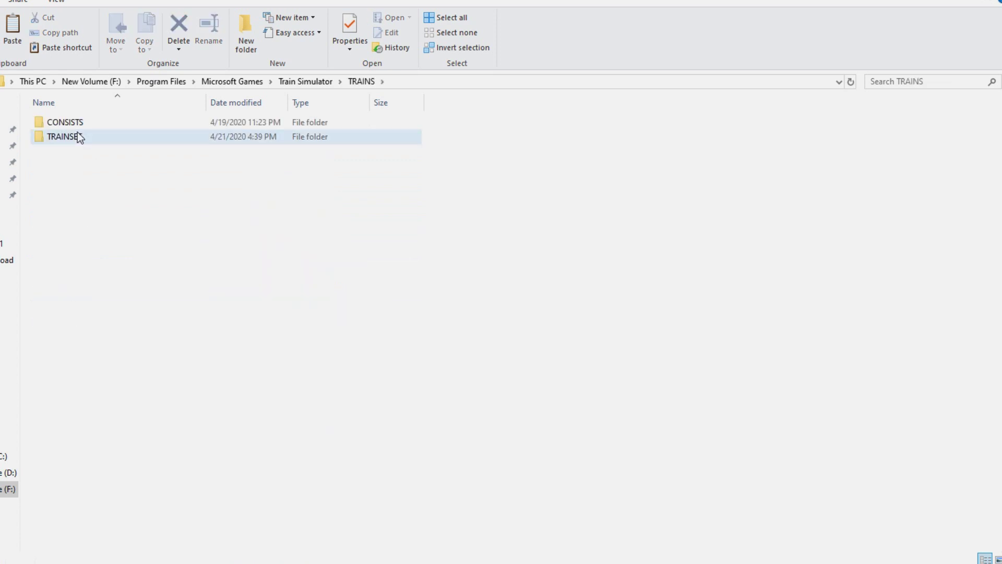
{"action": "double_click", "coordinate": [78, 136]}
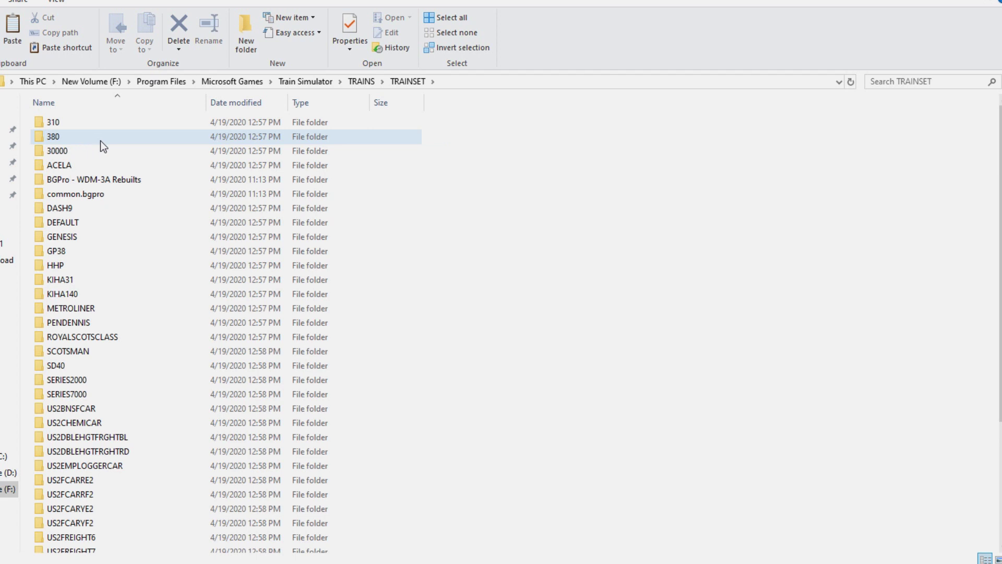
Step: Open the WAG9_H_HI_HC_HCI_HH folder in TRAINSET and look through the installed locomotive files
{"action": "scroll", "coordinate": [100, 141], "scroll_direction": "down", "scroll_amount": 4}
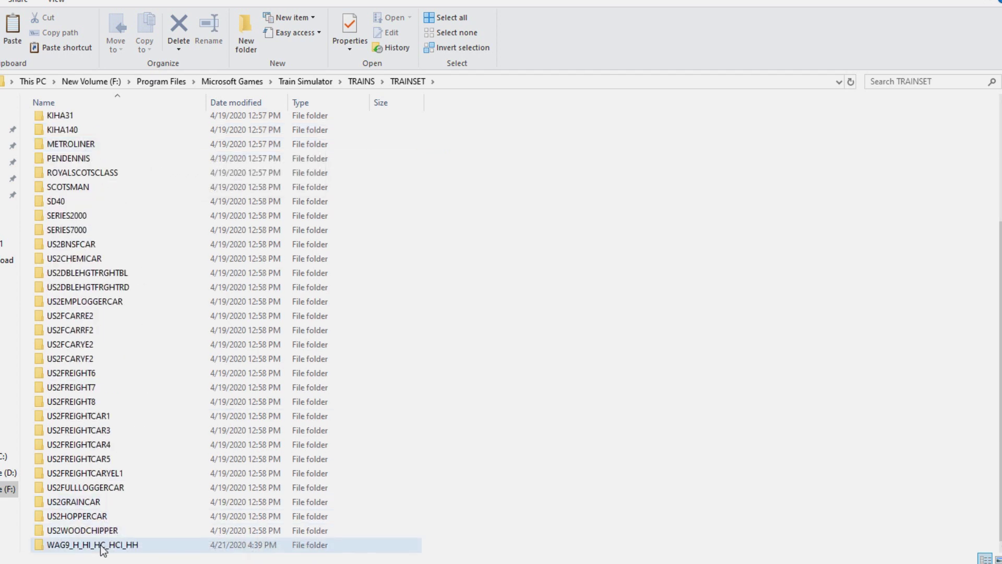
{"action": "left_click", "coordinate": [102, 550]}
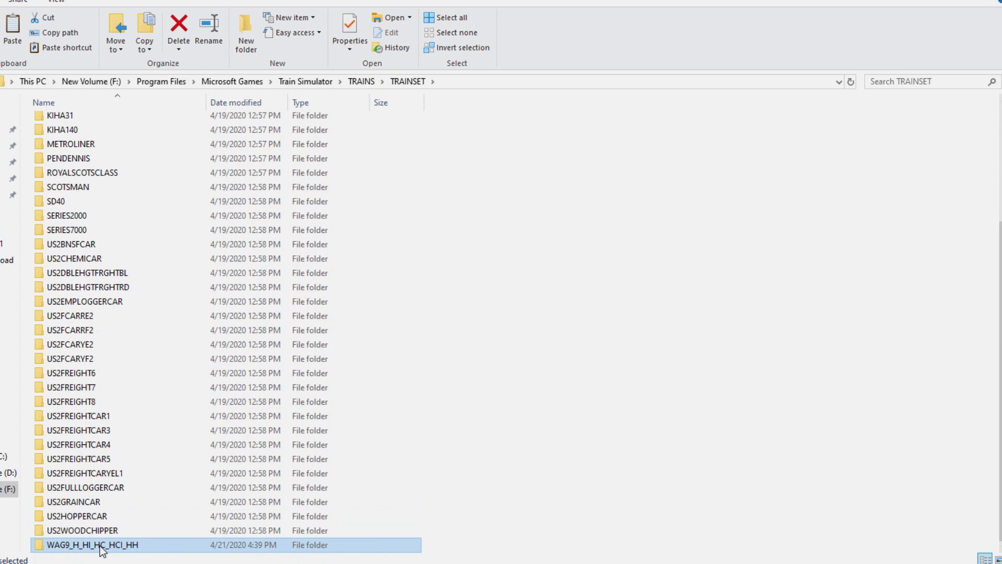
{"action": "double_click", "coordinate": [102, 550]}
{"action": "scroll", "coordinate": [284, 352], "scroll_direction": "down", "scroll_amount": 2}
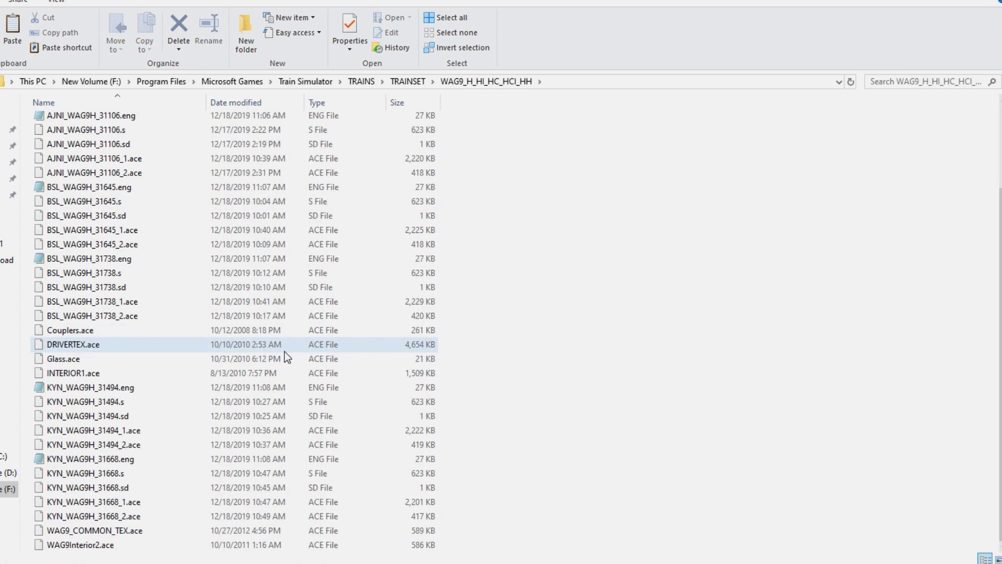
{"action": "scroll", "coordinate": [284, 352], "scroll_direction": "up", "scroll_amount": 3}
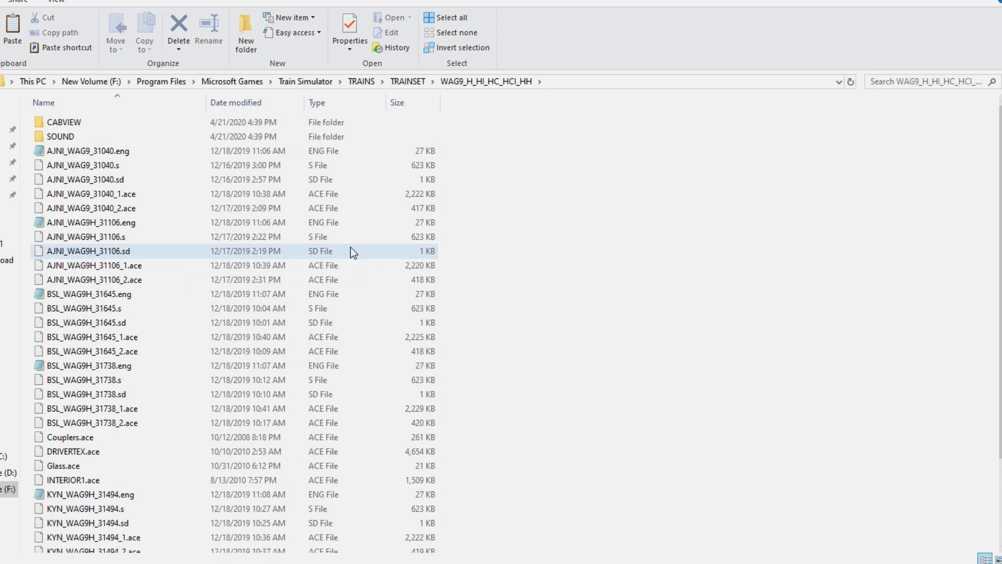
Step: View the contents of the WAG9 folder's CABVIEW and SOUND subfolders
{"action": "double_click", "coordinate": [58, 124]}
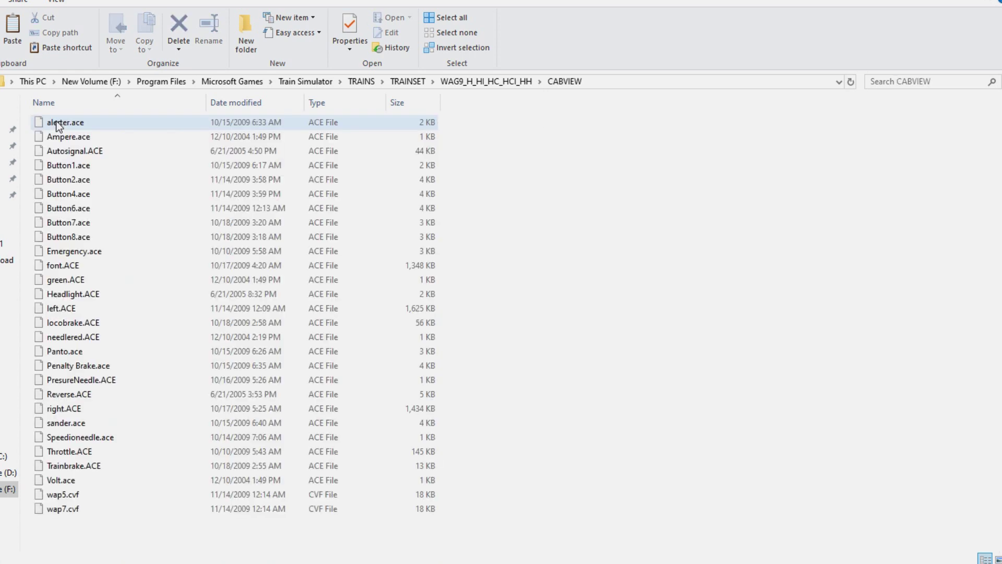
{"action": "key", "text": "BackSpace"}
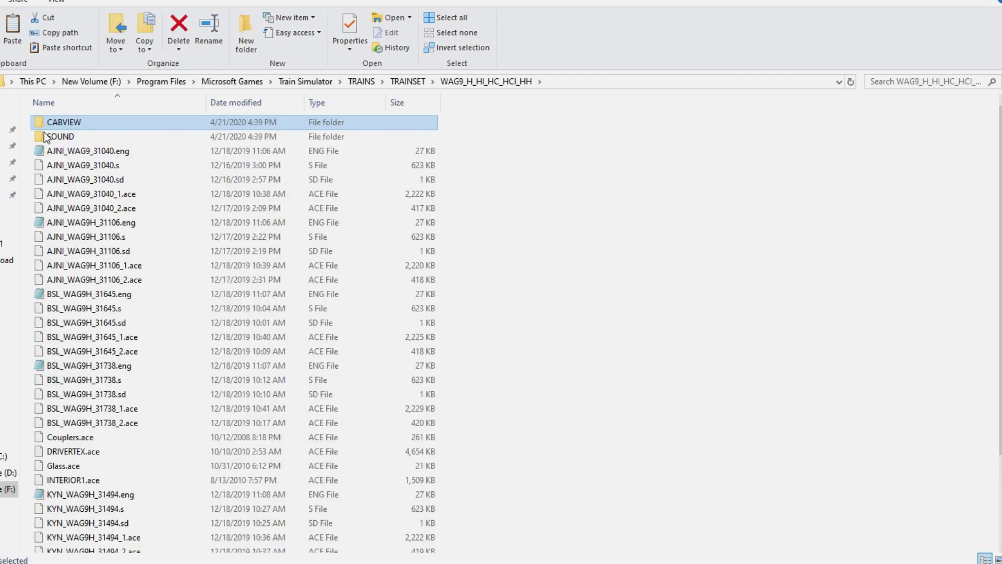
{"action": "double_click", "coordinate": [73, 140]}
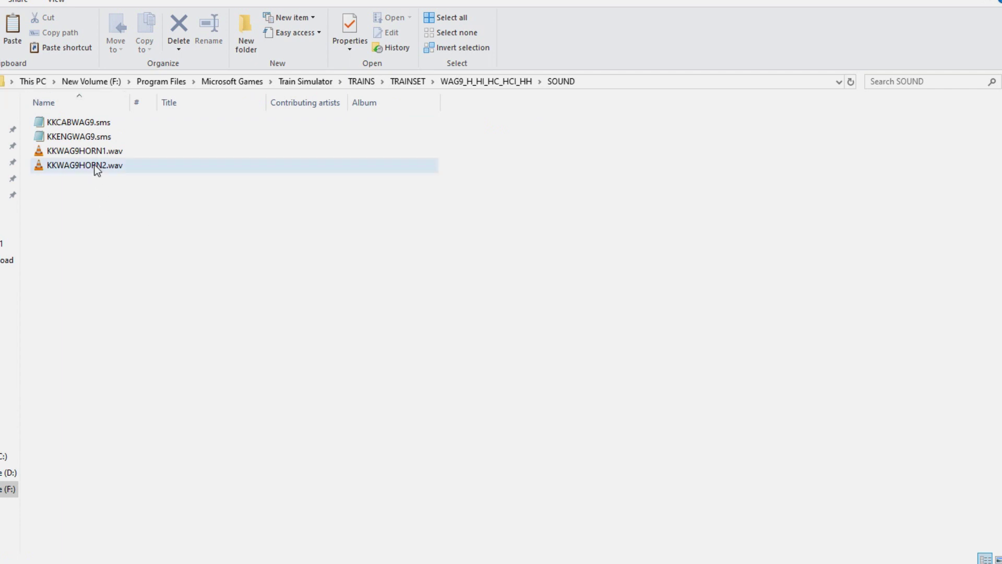
Step: Open KKCABWAG9.sms in a widened window, highlight acela_power_cruise1 in the first trigger's sound path, and close the file
{"action": "left_click", "coordinate": [77, 126]}
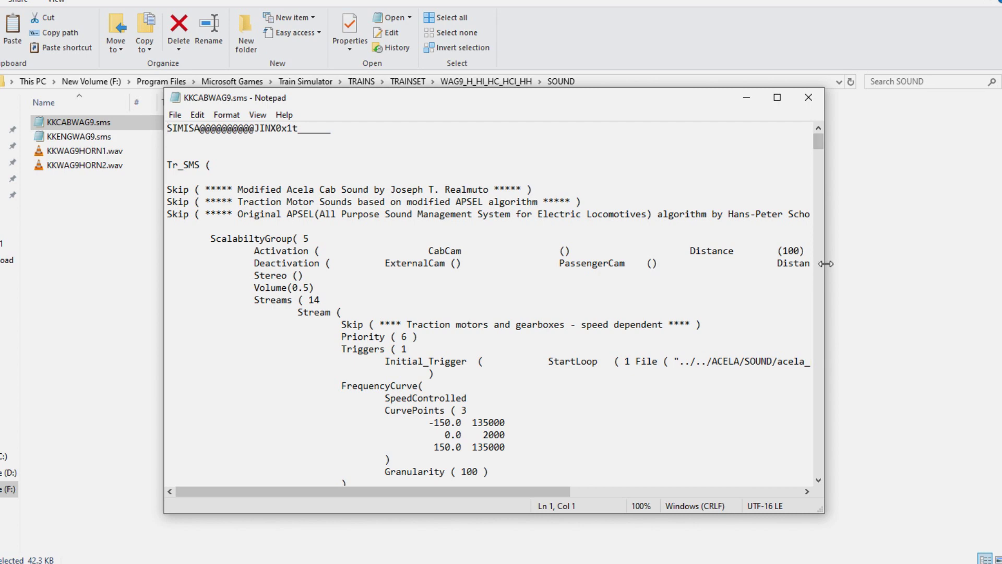
{"action": "left_click_drag", "start_coordinate": [824, 269], "coordinate": [992, 264]}
{"action": "scroll", "coordinate": [807, 343], "scroll_direction": "down", "scroll_amount": 5}
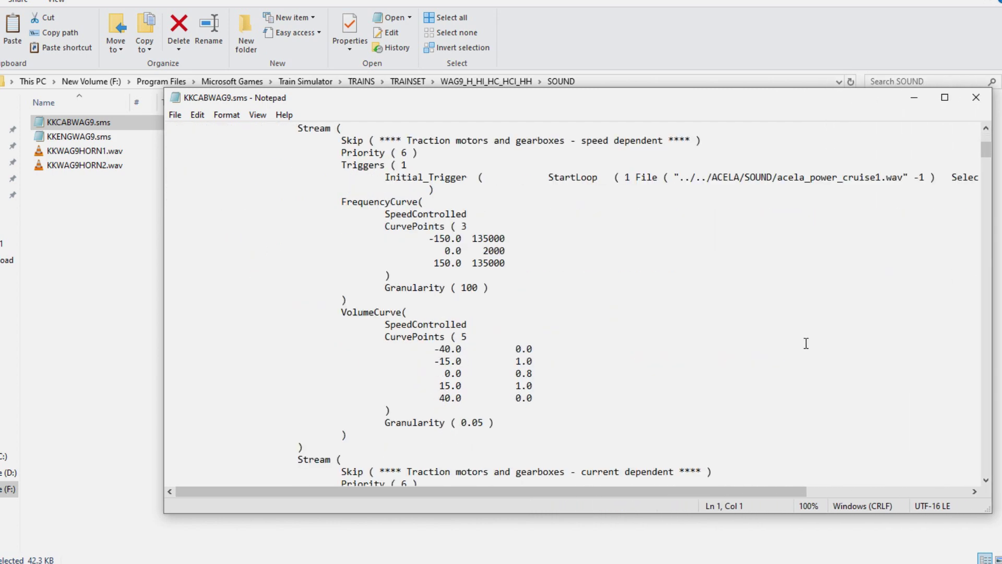
{"action": "left_click_drag", "start_coordinate": [677, 490], "coordinate": [841, 502]}
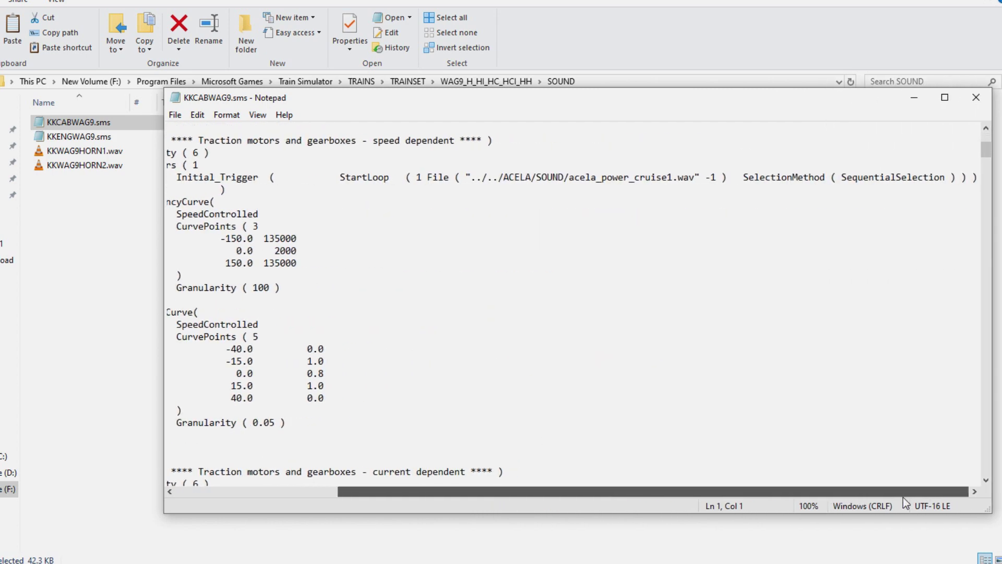
{"action": "left_click", "coordinate": [571, 179]}
{"action": "left_click_drag", "start_coordinate": [572, 179], "coordinate": [674, 179]}
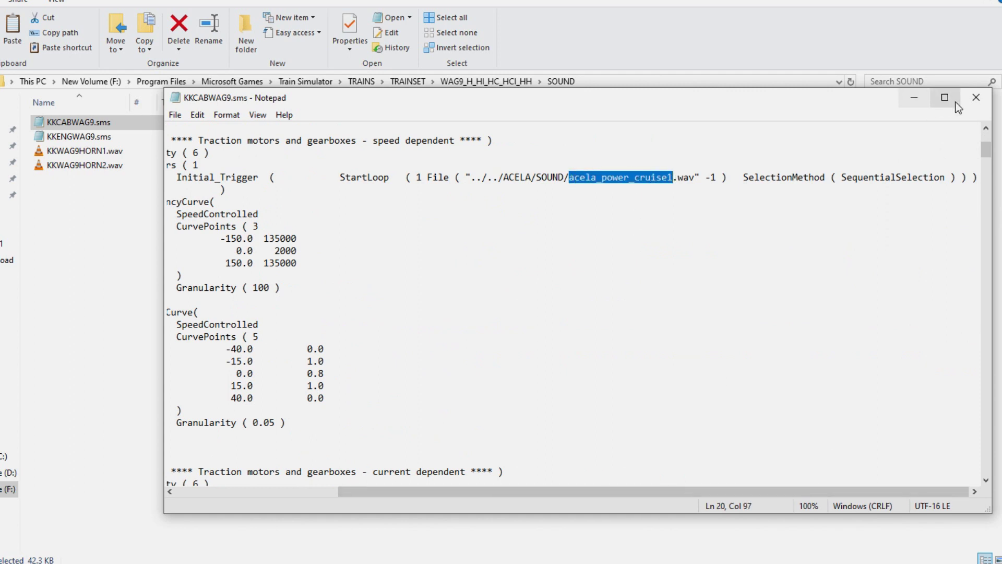
{"action": "left_click", "coordinate": [976, 97]}
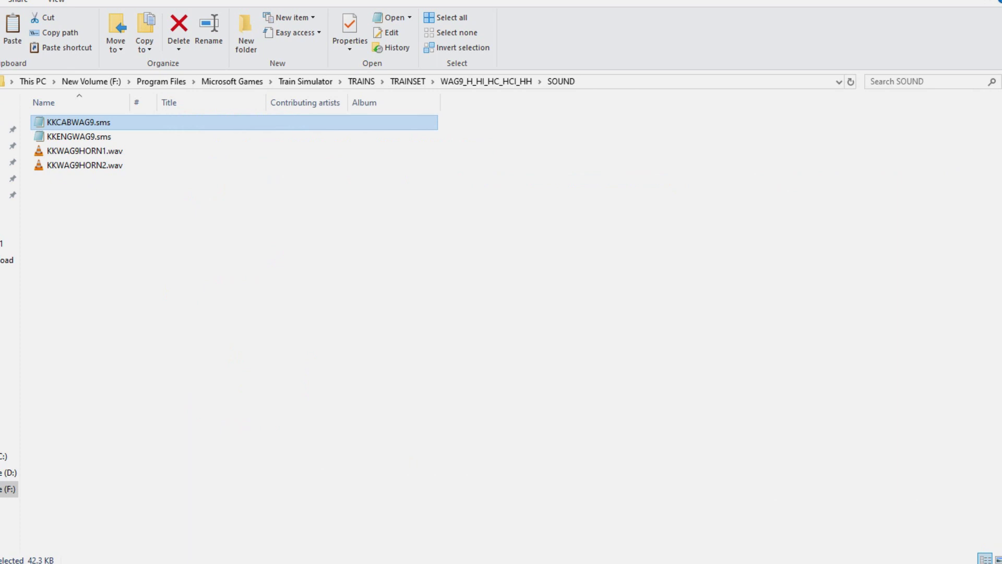
Step: Return to the WAG9 folder, and in the other Explorer window open Train Simulator's TRAINS\TRAINSET folder on drive F:
{"action": "key", "text": "BackSpace"}
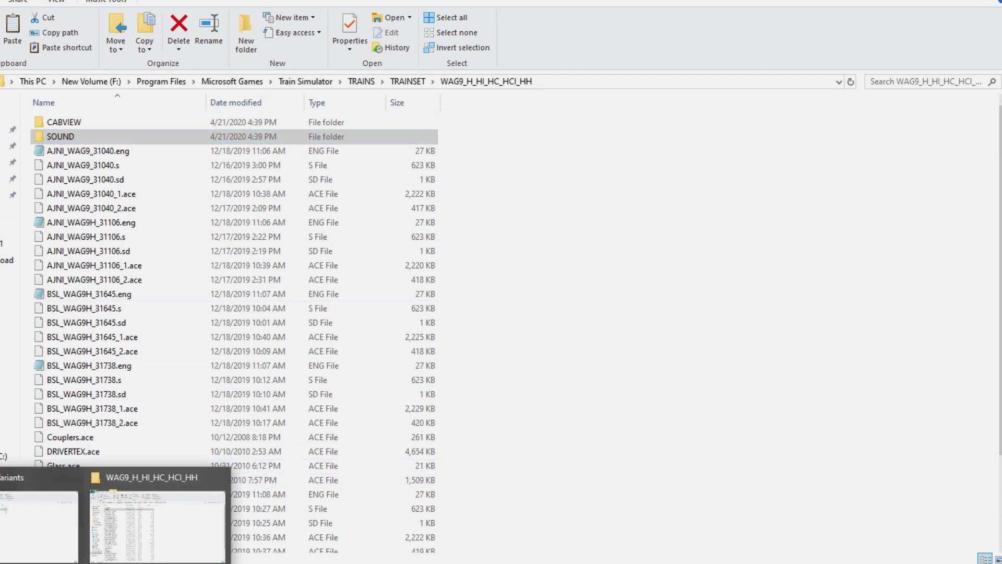
{"action": "left_click", "coordinate": [64, 557]}
{"action": "left_click", "coordinate": [7, 489]}
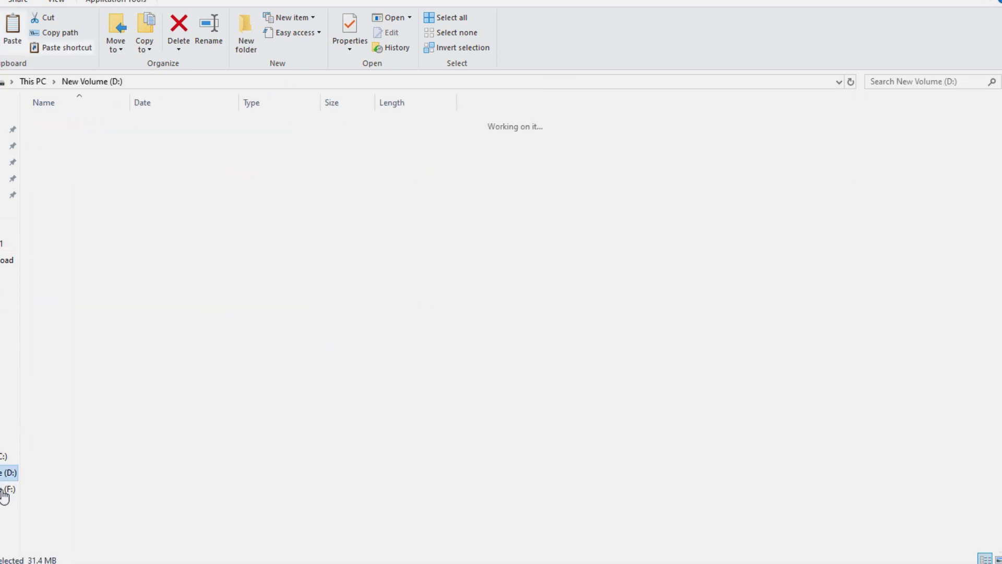
{"action": "double_click", "coordinate": [101, 394]}
{"action": "double_click", "coordinate": [82, 122]}
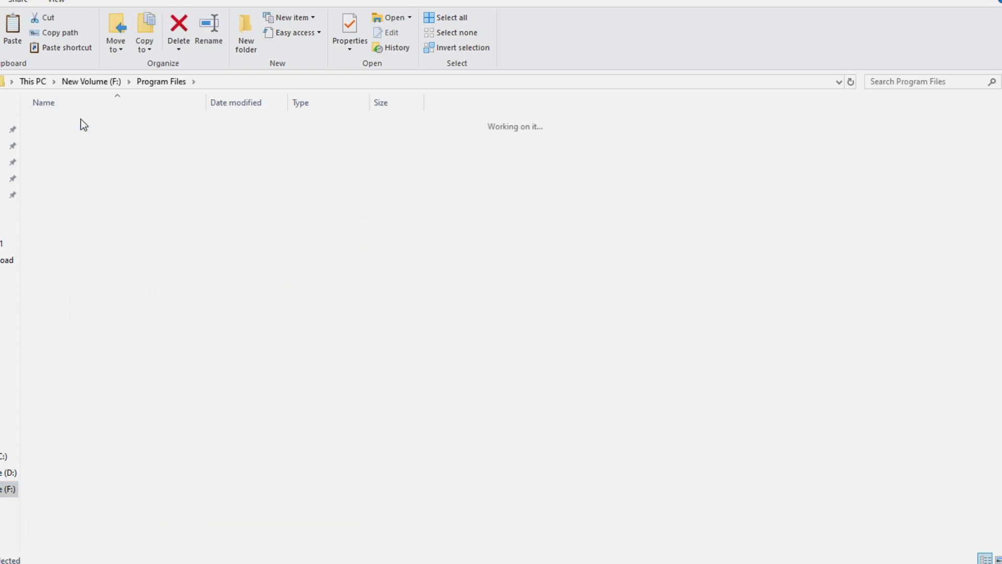
{"action": "double_click", "coordinate": [82, 123]}
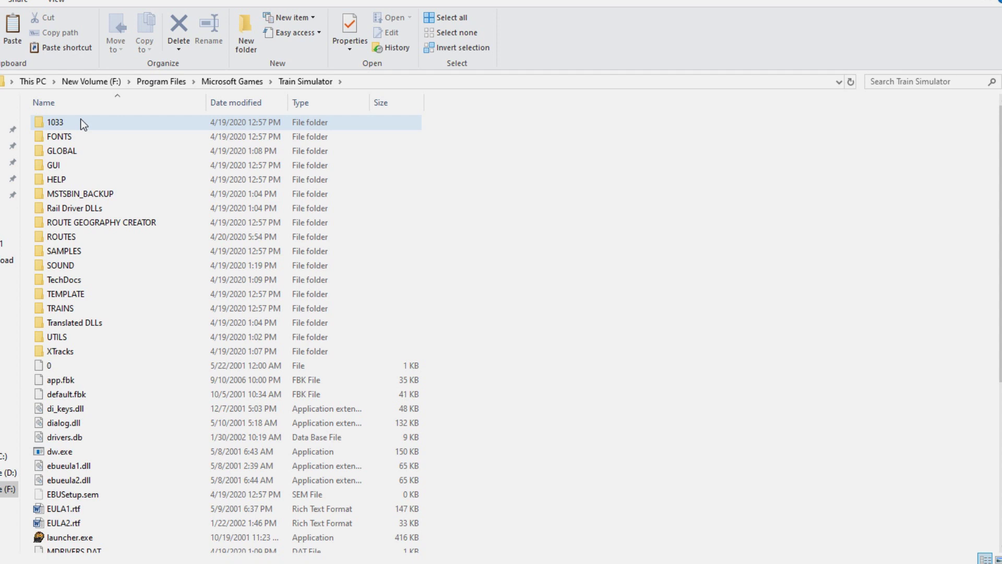
{"action": "left_click", "coordinate": [75, 307]}
{"action": "double_click", "coordinate": [74, 308]}
{"action": "double_click", "coordinate": [65, 136]}
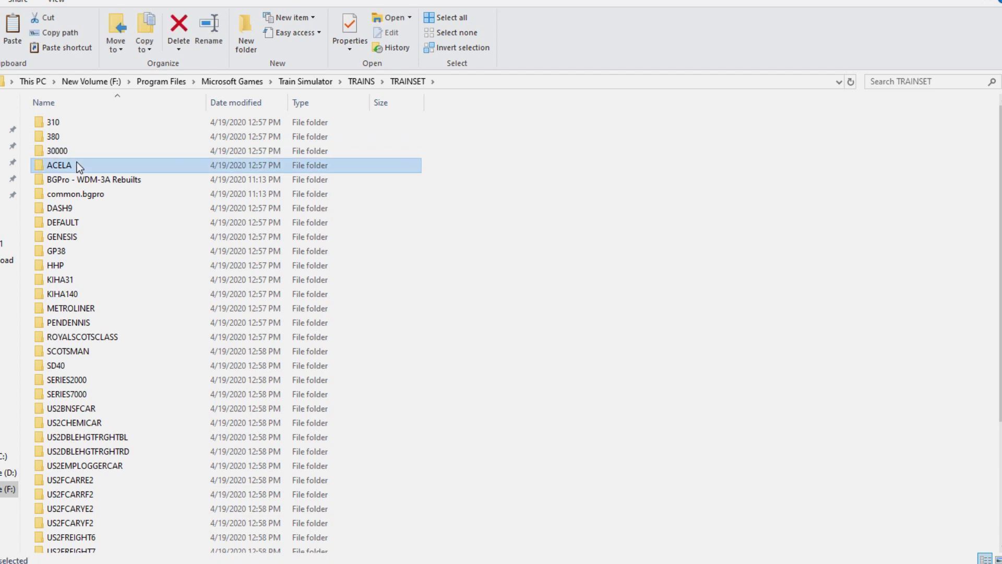
Step: Open the ACELA trainset's SOUND folder and look through its sound files
{"action": "double_click", "coordinate": [77, 164]}
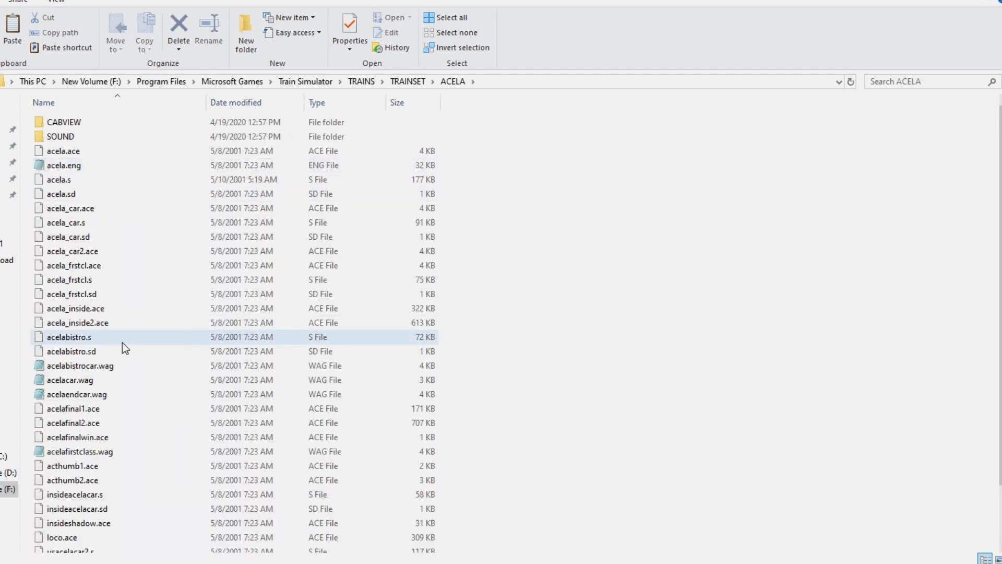
{"action": "double_click", "coordinate": [68, 135]}
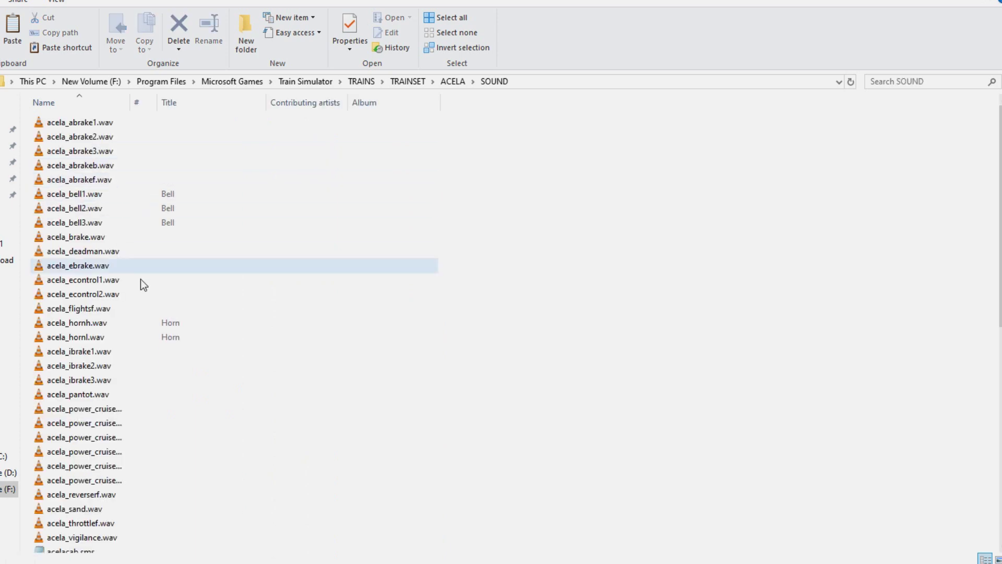
{"action": "scroll", "coordinate": [161, 487], "scroll_direction": "down", "scroll_amount": 1}
{"action": "scroll", "coordinate": [158, 483], "scroll_direction": "down", "scroll_amount": 9}
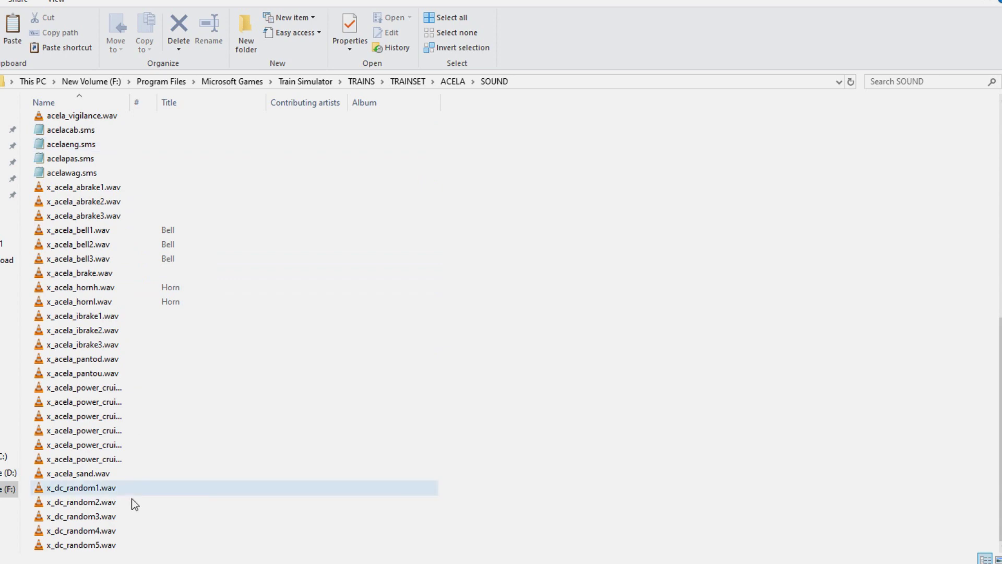
Step: Reopen KKCABWAG9.sms from the WAG9 SOUND folder and copy cela_power_cruise1.wav from the first trigger's sound path
{"action": "left_click", "coordinate": [114, 554]}
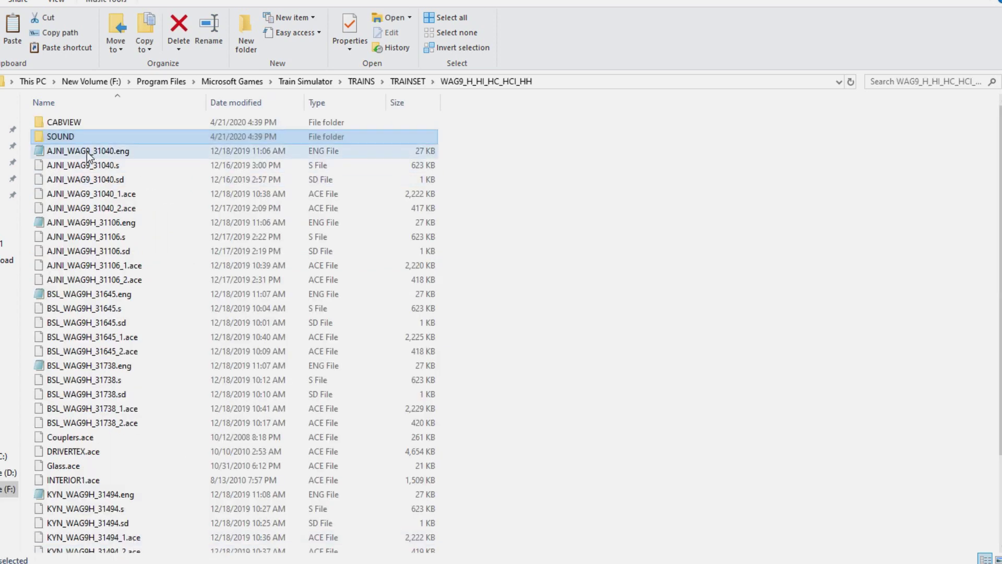
{"action": "double_click", "coordinate": [71, 138]}
{"action": "double_click", "coordinate": [65, 124]}
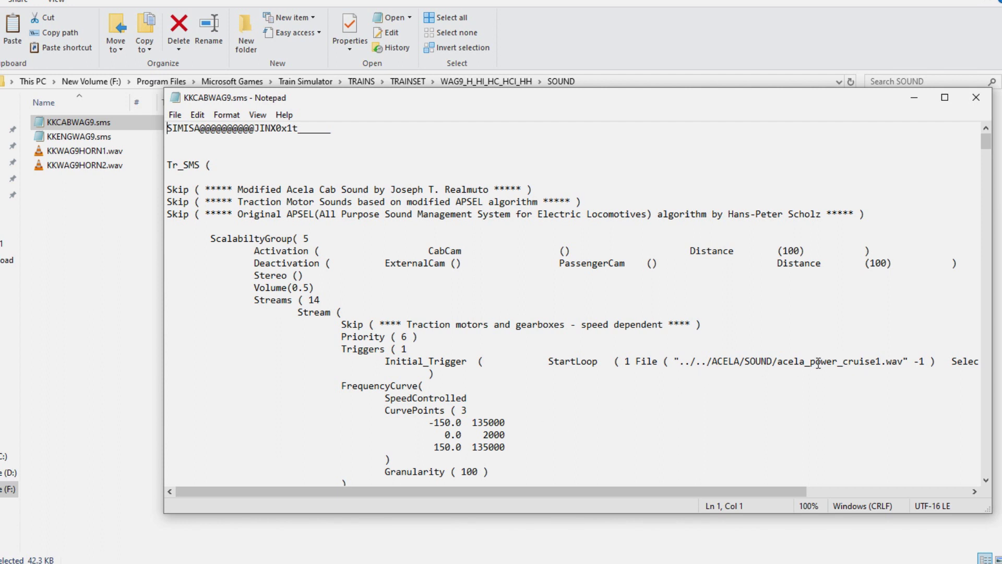
{"action": "left_click_drag", "start_coordinate": [783, 362], "coordinate": [903, 362]}
{"action": "right_click", "coordinate": [903, 362]}
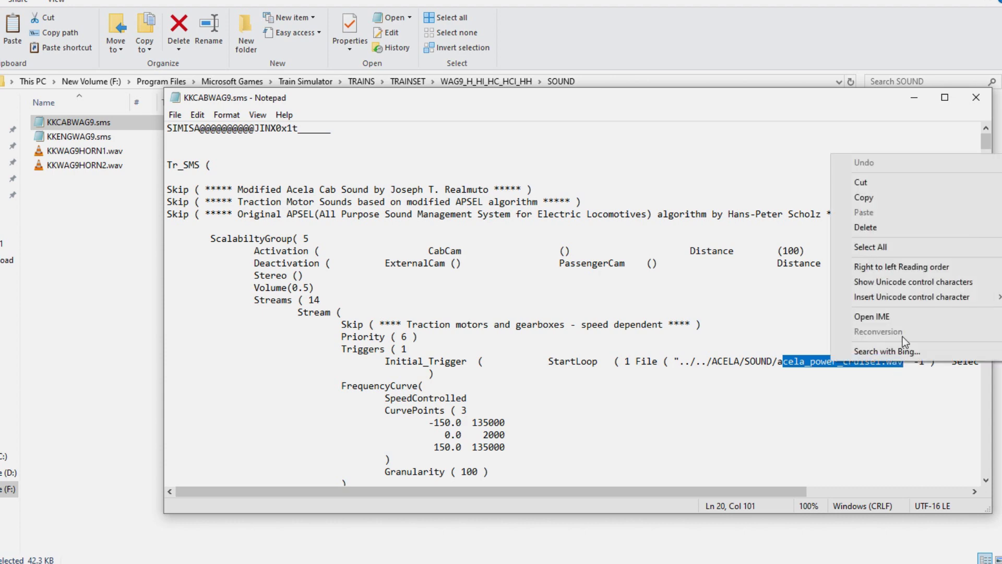
{"action": "left_click", "coordinate": [900, 208]}
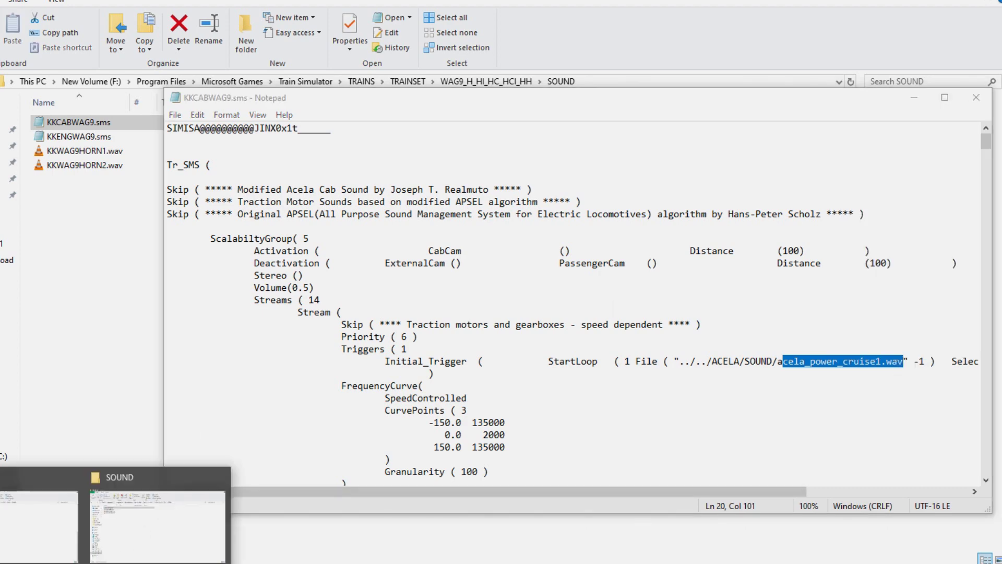
Step: Search the ACELA trainset's SOUND folder in the other Explorer window for the copied file name cela_power_cruise1.wav
{"action": "left_click", "coordinate": [41, 553]}
{"action": "left_click", "coordinate": [898, 82]}
{"action": "right_click", "coordinate": [898, 82]}
{"action": "left_click", "coordinate": [941, 121]}
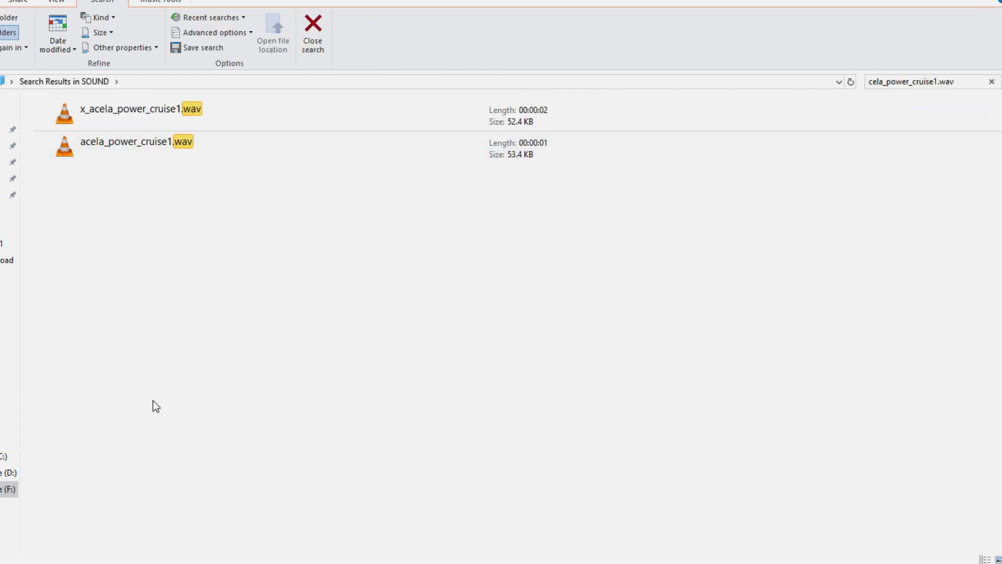
Step: Return to the WAG9_H_HI_HC_HCI_HH folder, open AJNI_WAG9_31040.eng and highlight the wagon's Engine type
{"action": "mouse_move", "coordinate": [58, 561]}
{"action": "left_click", "coordinate": [146, 541]}
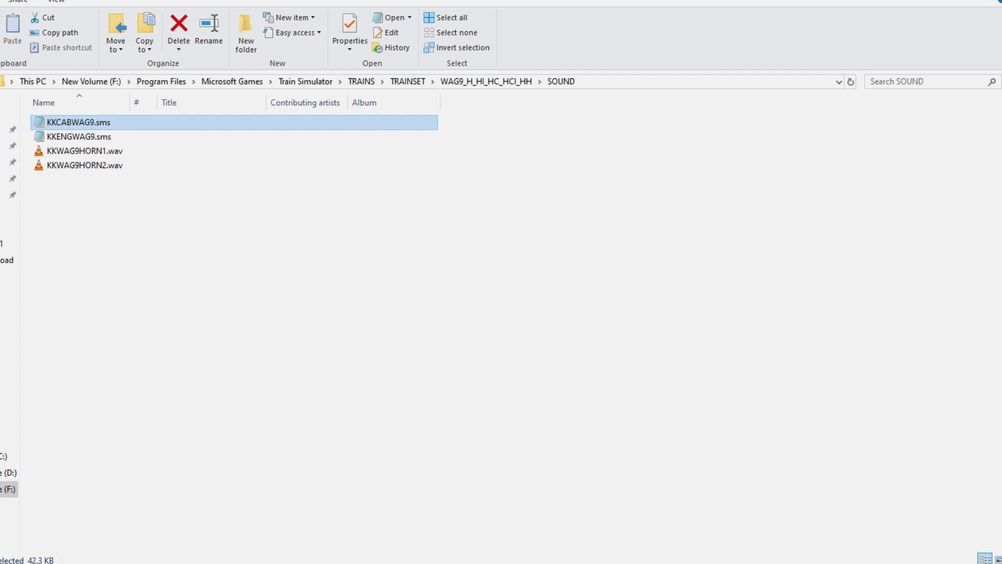
{"action": "key", "text": "BackSpace"}
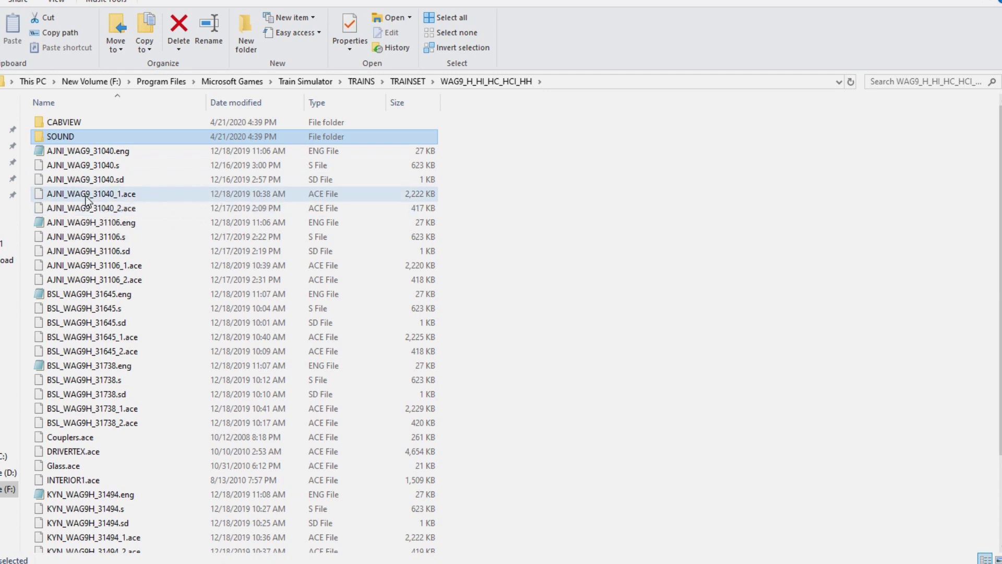
{"action": "double_click", "coordinate": [73, 152]}
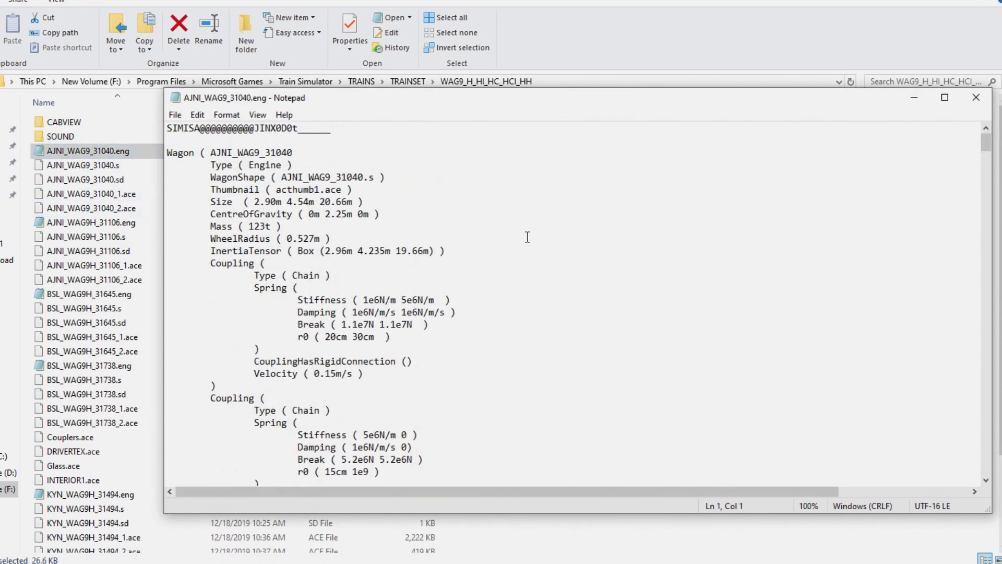
{"action": "left_click_drag", "start_coordinate": [282, 165], "coordinate": [249, 165]}
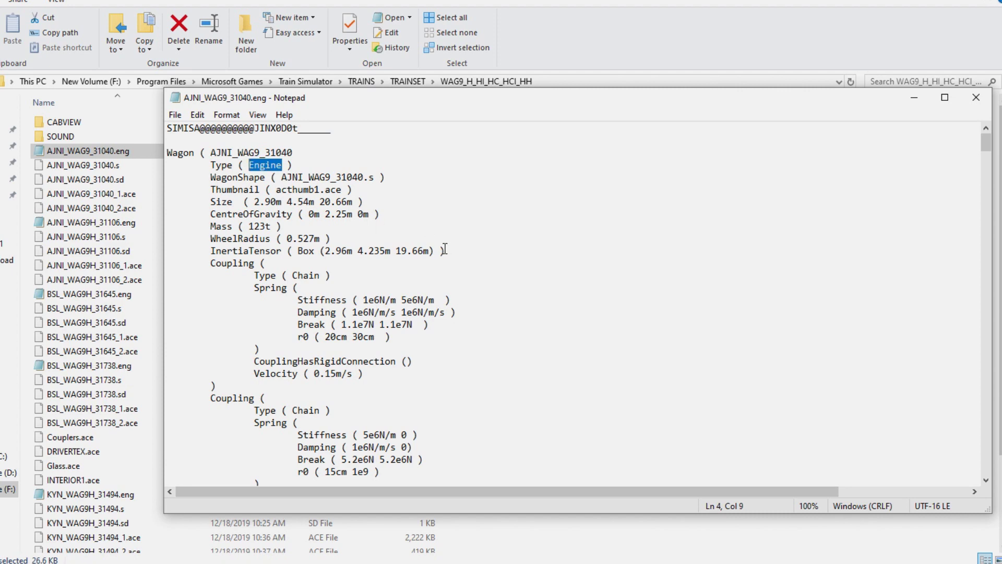
Step: Highlight KKENGWAG9.sms in the wagon section's Sound entry and check for that file in the WAG9 SOUND folder
{"action": "scroll", "coordinate": [445, 249], "scroll_direction": "down", "scroll_amount": 3}
{"action": "scroll", "coordinate": [444, 249], "scroll_direction": "down", "scroll_amount": 14}
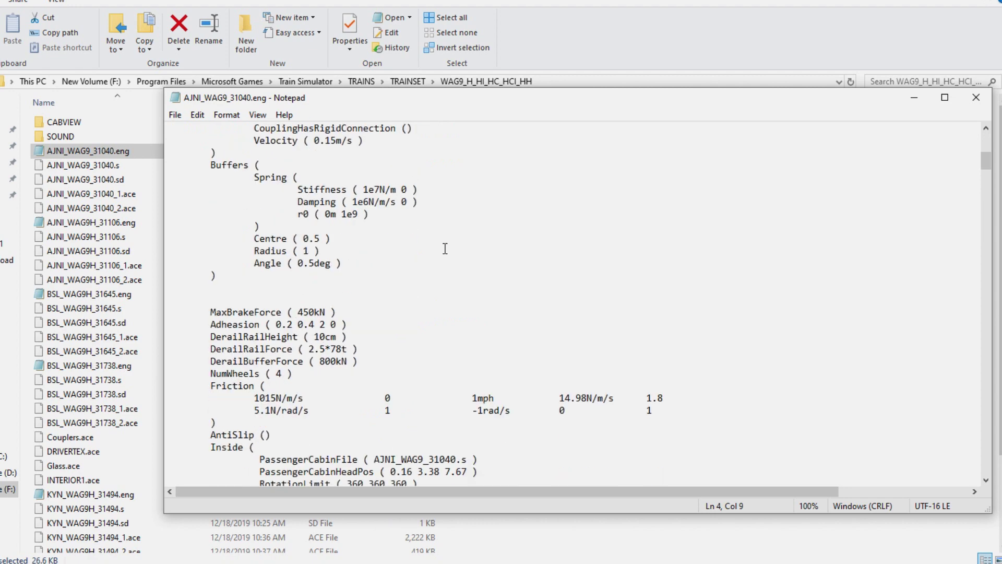
{"action": "scroll", "coordinate": [445, 249], "scroll_direction": "down", "scroll_amount": 2}
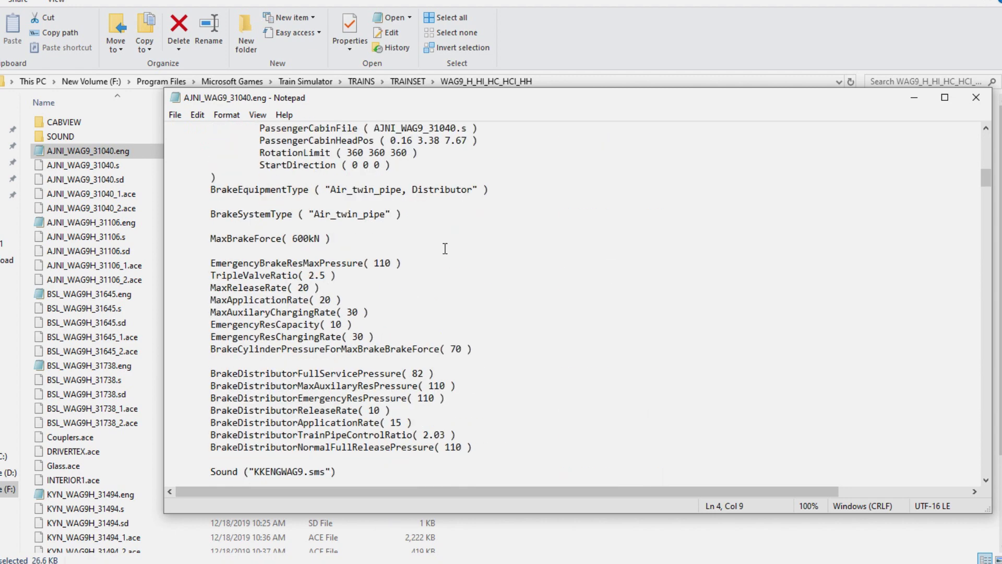
{"action": "scroll", "coordinate": [445, 249], "scroll_direction": "down", "scroll_amount": 2}
{"action": "left_click_drag", "start_coordinate": [209, 399], "coordinate": [254, 399]}
{"action": "left_click", "coordinate": [324, 399]}
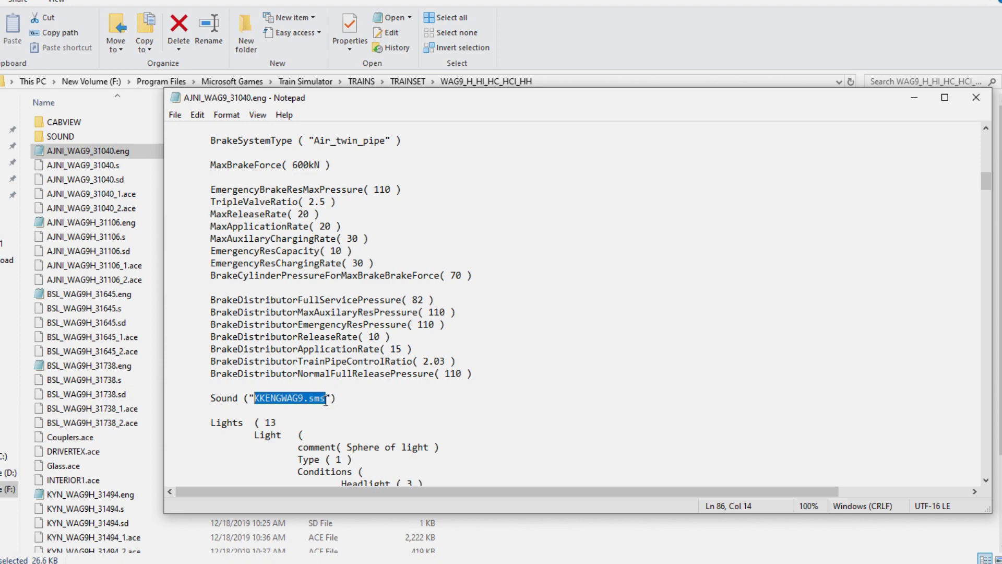
{"action": "double_click", "coordinate": [76, 140]}
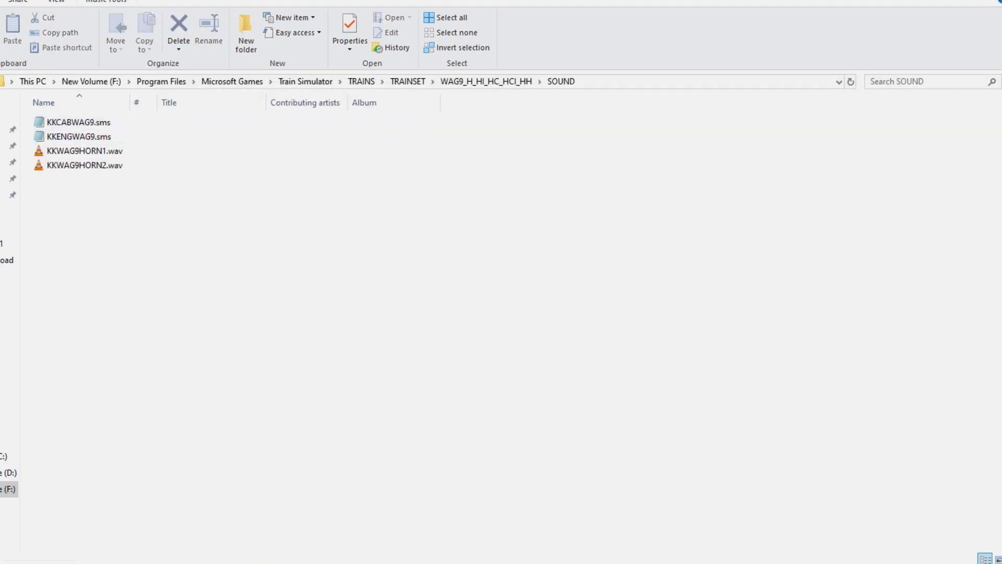
{"action": "left_click", "coordinate": [226, 551]}
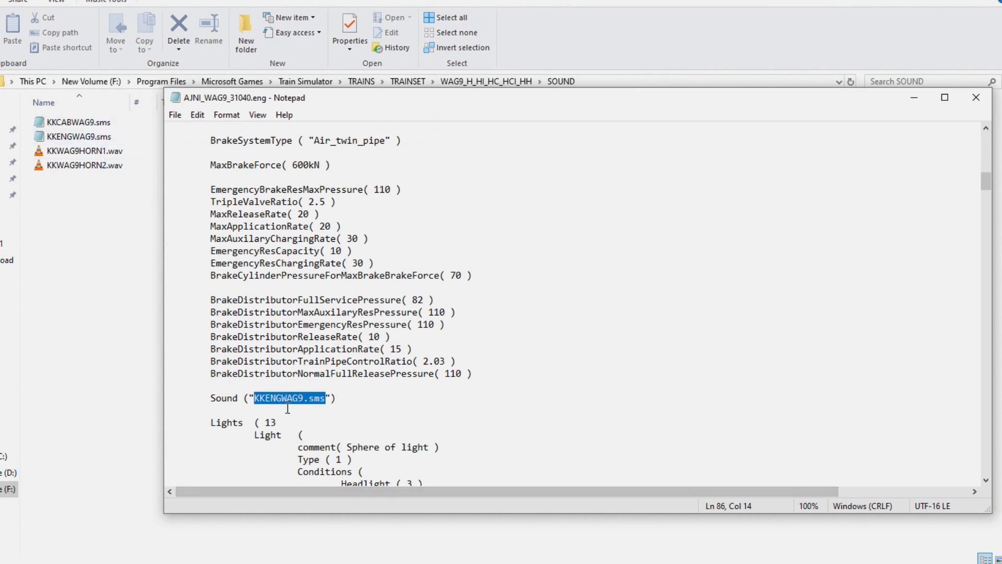
Step: Find the Engine section of AJNI_WAG9_31040.eng below the lights and examine its MaxPower and MaxForce values
{"action": "scroll", "coordinate": [287, 409], "scroll_direction": "down", "scroll_amount": 1}
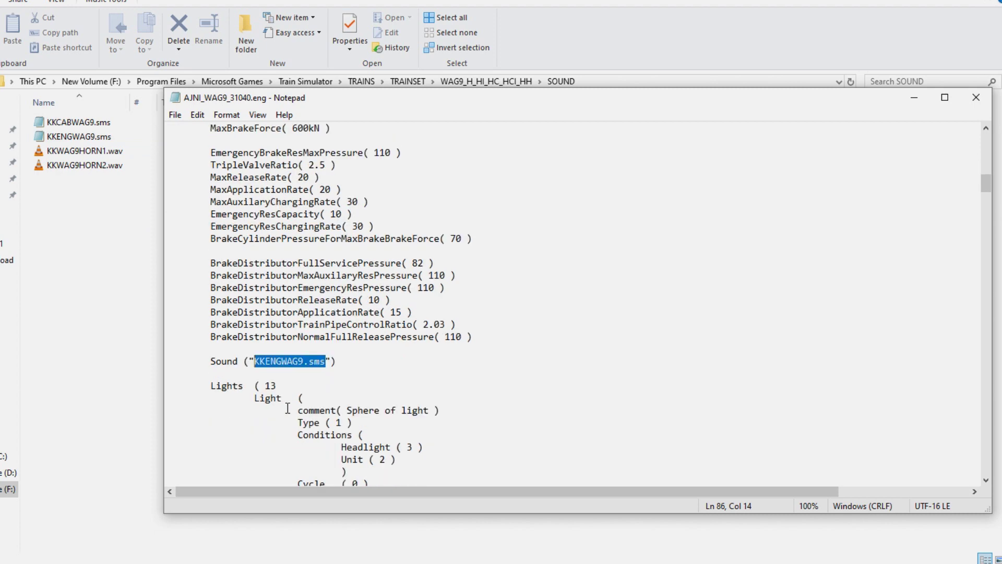
{"action": "scroll", "coordinate": [288, 409], "scroll_direction": "down", "scroll_amount": 20}
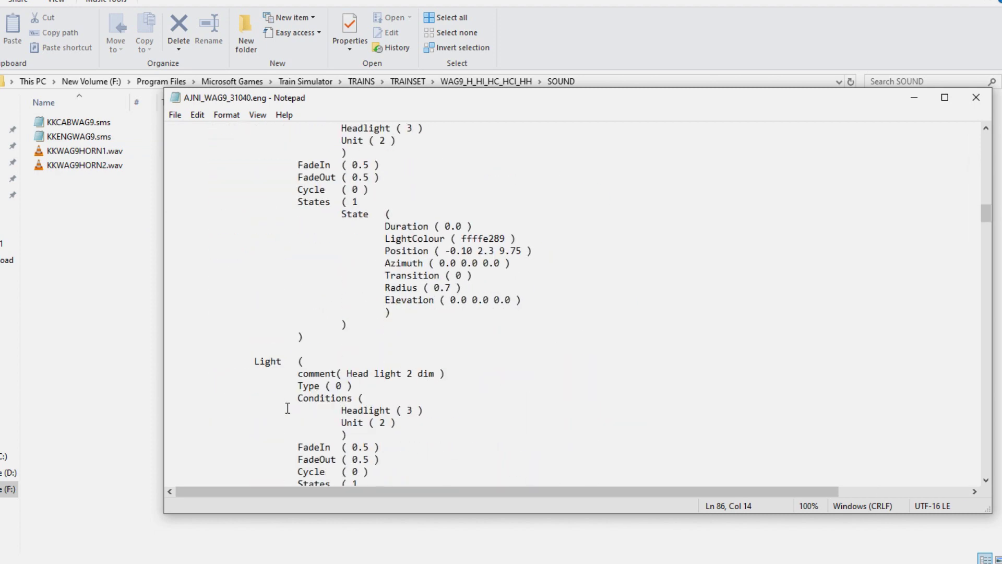
{"action": "scroll", "coordinate": [287, 408], "scroll_direction": "down", "scroll_amount": 4}
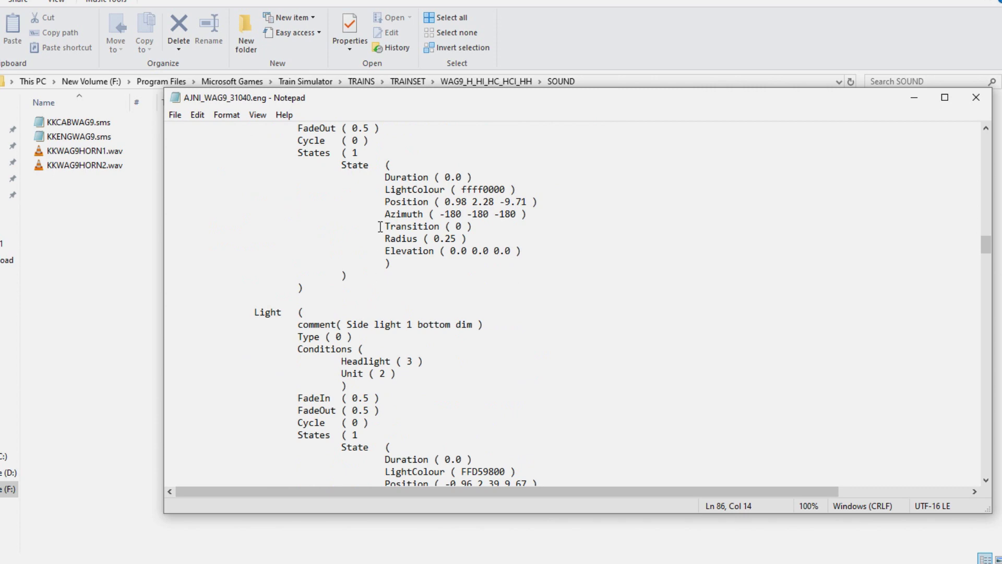
{"action": "scroll", "coordinate": [402, 287], "scroll_direction": "down", "scroll_amount": 15}
{"action": "scroll", "coordinate": [411, 362], "scroll_direction": "down", "scroll_amount": 10}
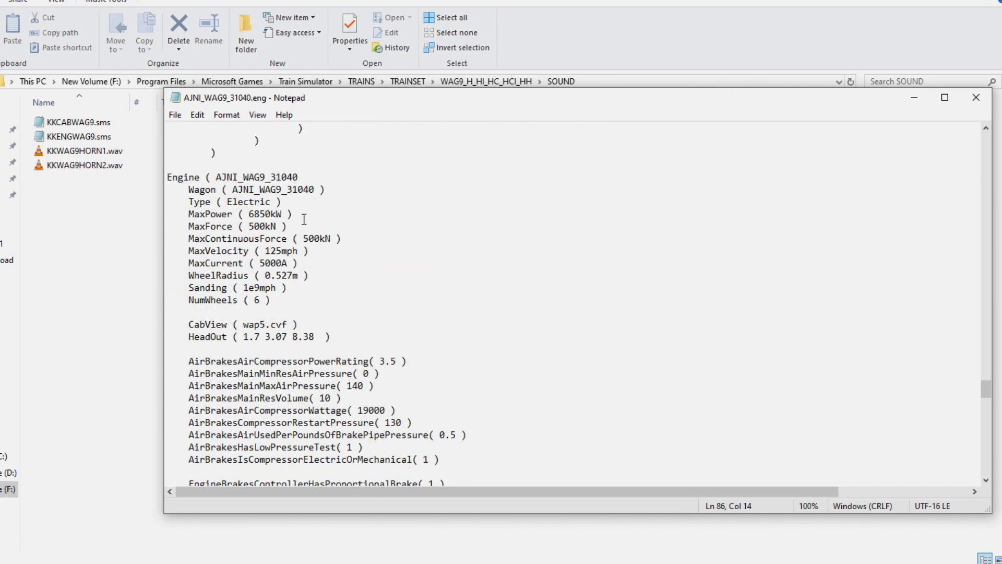
{"action": "left_click_drag", "start_coordinate": [282, 210], "coordinate": [249, 214]}
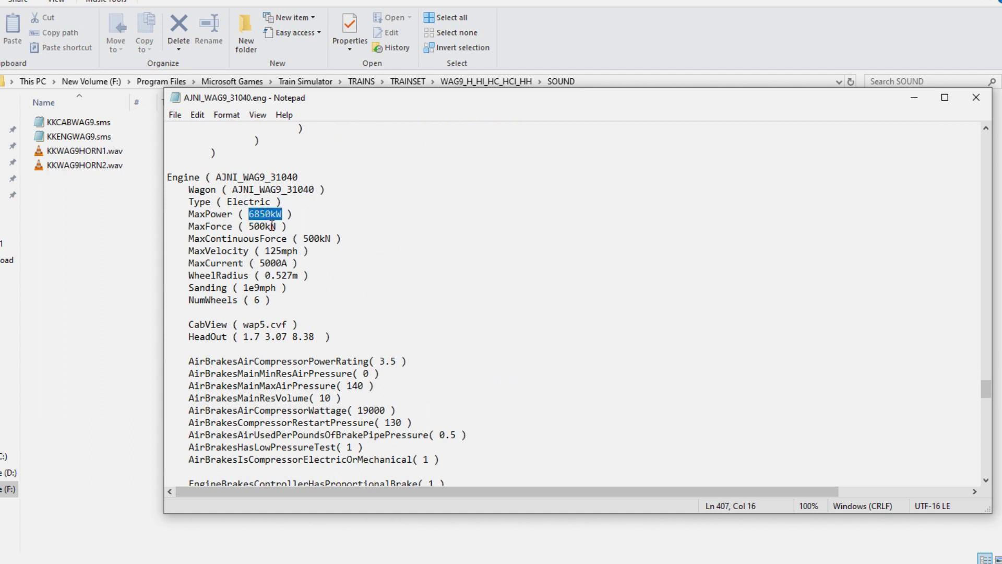
{"action": "left_click", "coordinate": [272, 225]}
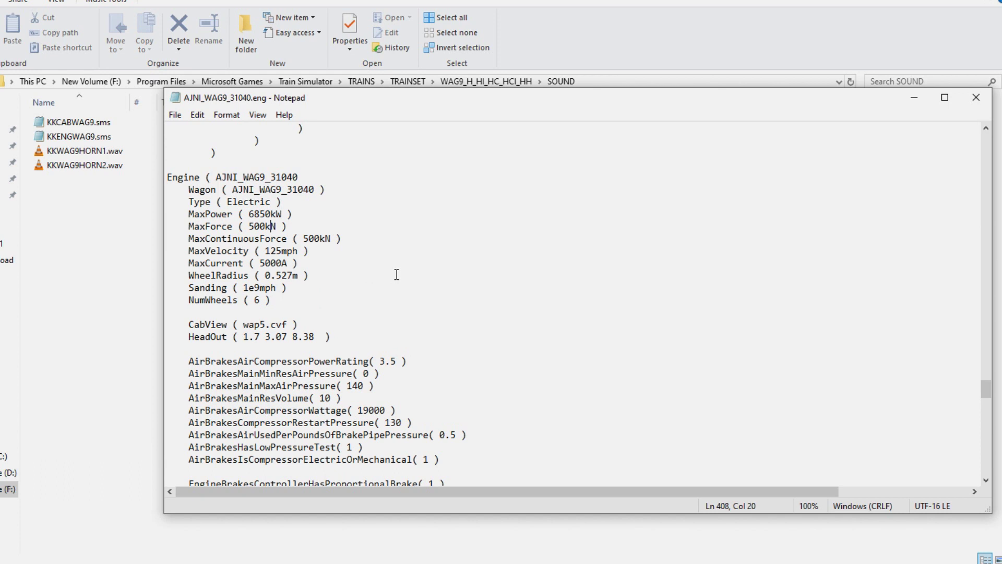
Step: Highlight wap5.cvf in the CabView entry, locate that file in the WAG9 CABVIEW folder, and return to the engine file
{"action": "scroll", "coordinate": [396, 274], "scroll_direction": "down", "scroll_amount": 1}
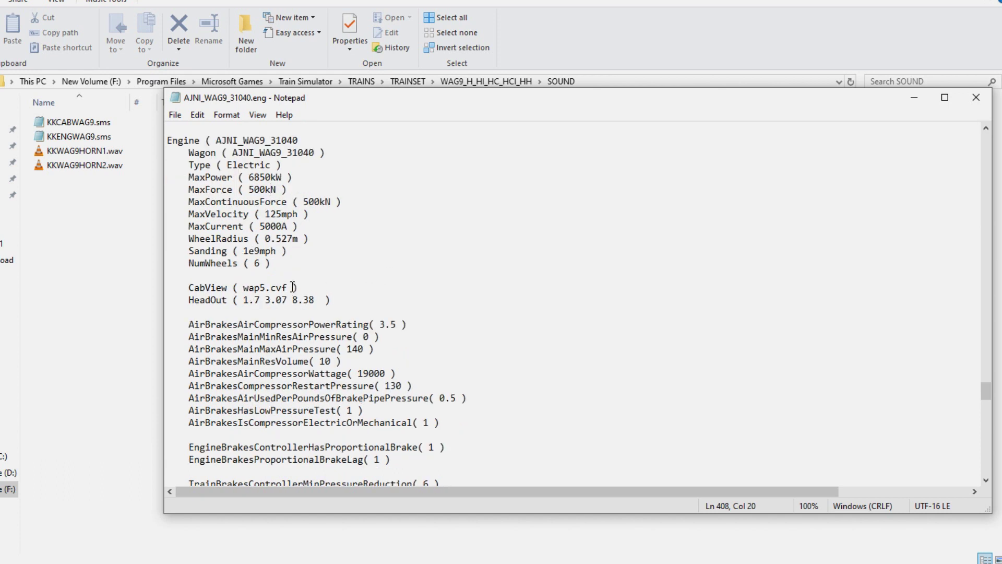
{"action": "left_click_drag", "start_coordinate": [293, 287], "coordinate": [243, 289]}
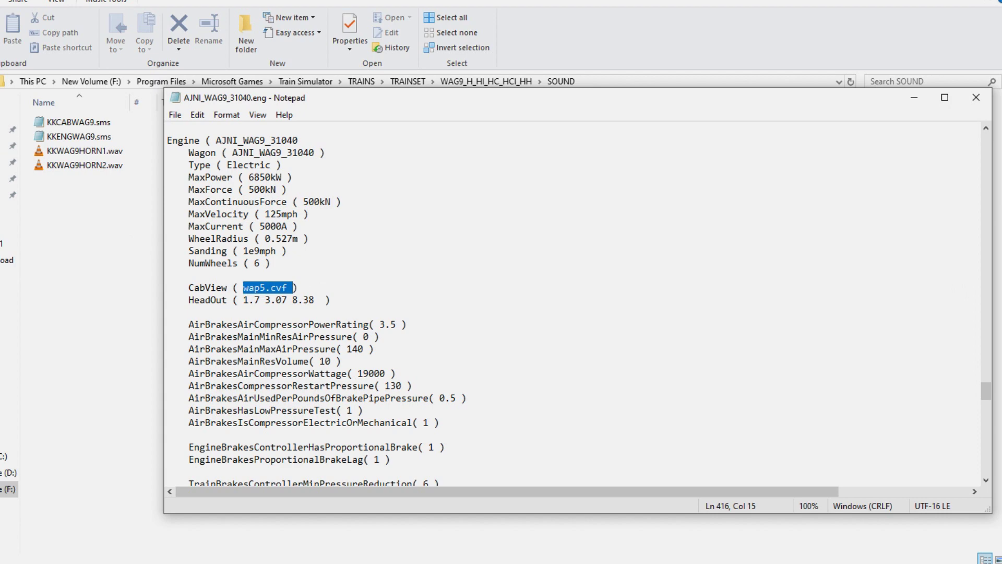
{"action": "left_click", "coordinate": [12, 118]}
{"action": "double_click", "coordinate": [52, 123]}
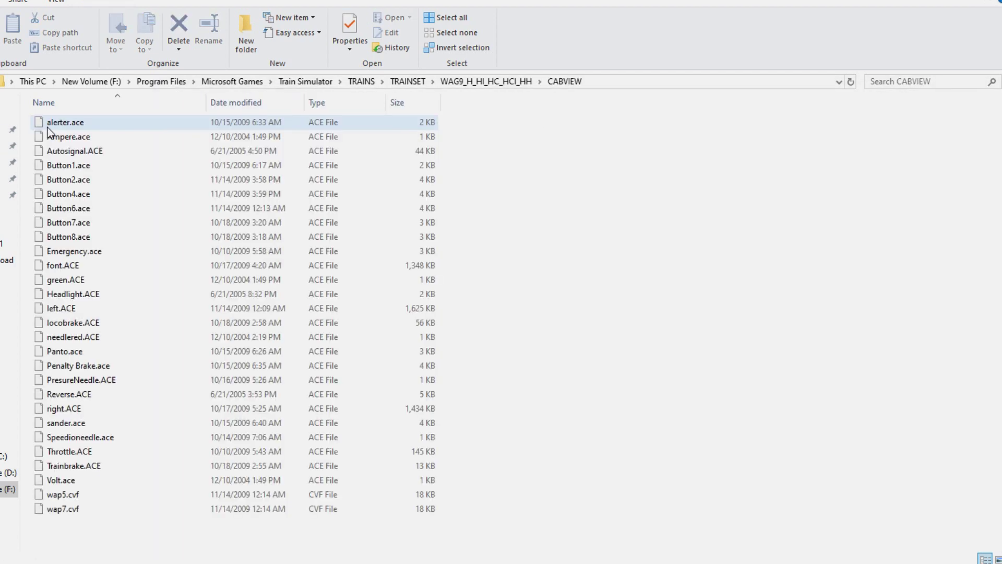
{"action": "left_click", "coordinate": [70, 496]}
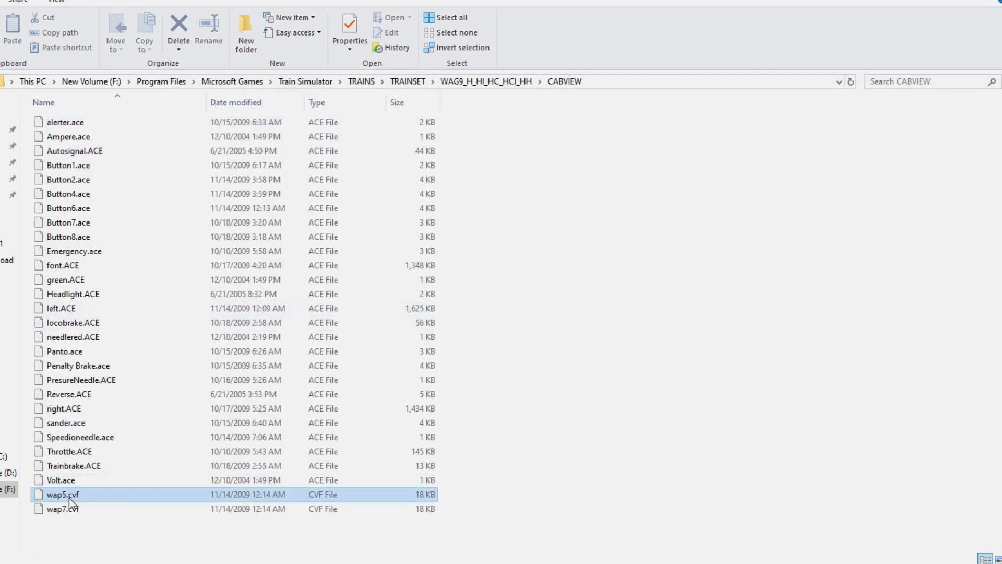
{"action": "mouse_move", "coordinate": [267, 562]}
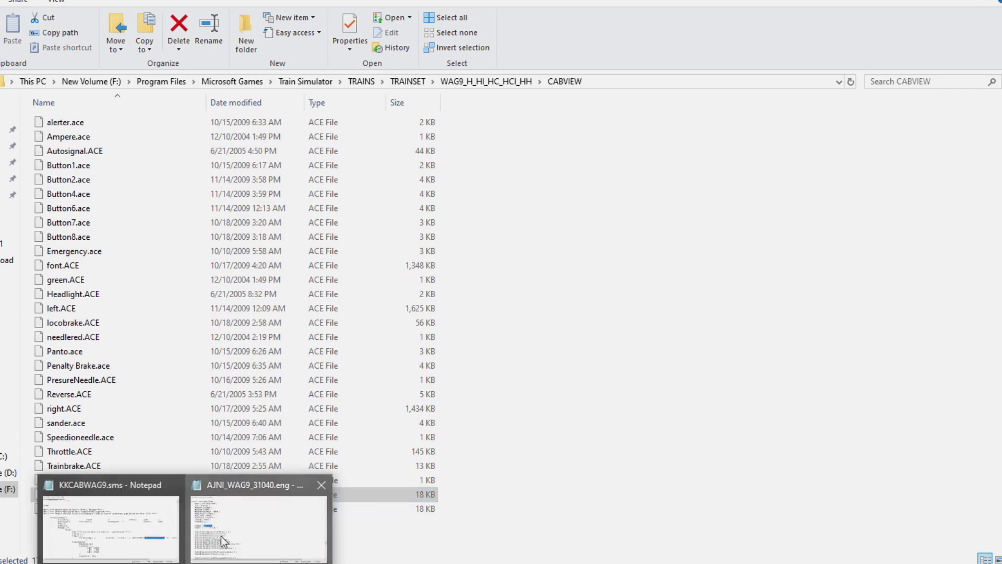
{"action": "left_click", "coordinate": [267, 517]}
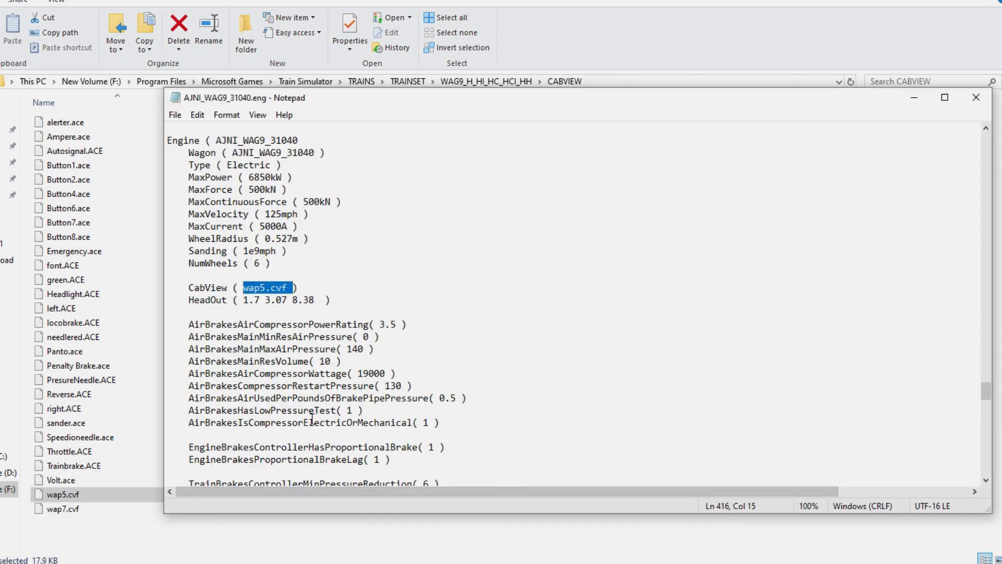
Step: Find the Sound entry in the Engine section and highlight KKCABWAG9.sms
{"action": "scroll", "coordinate": [312, 419], "scroll_direction": "down", "scroll_amount": 20}
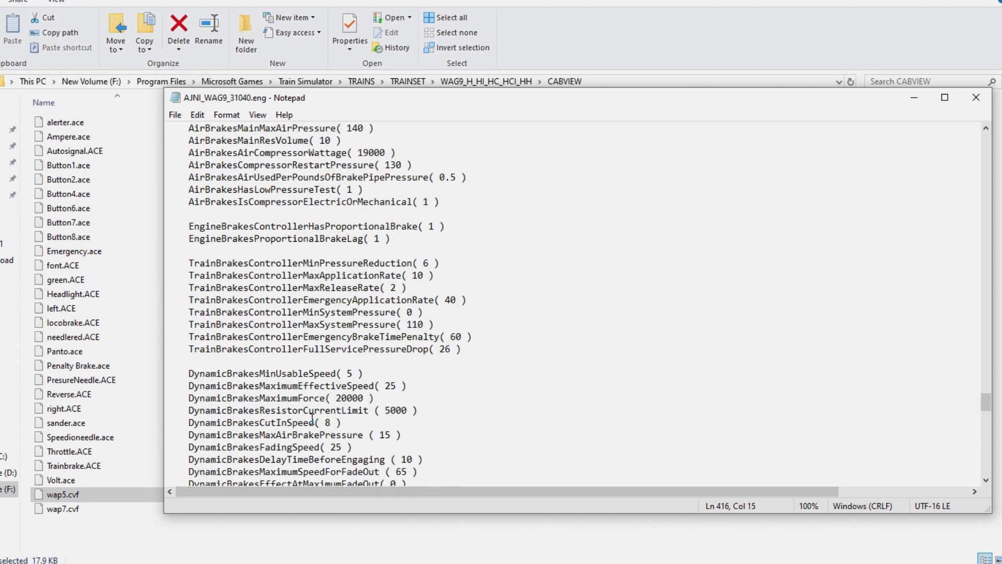
{"action": "scroll", "coordinate": [312, 419], "scroll_direction": "down", "scroll_amount": 2}
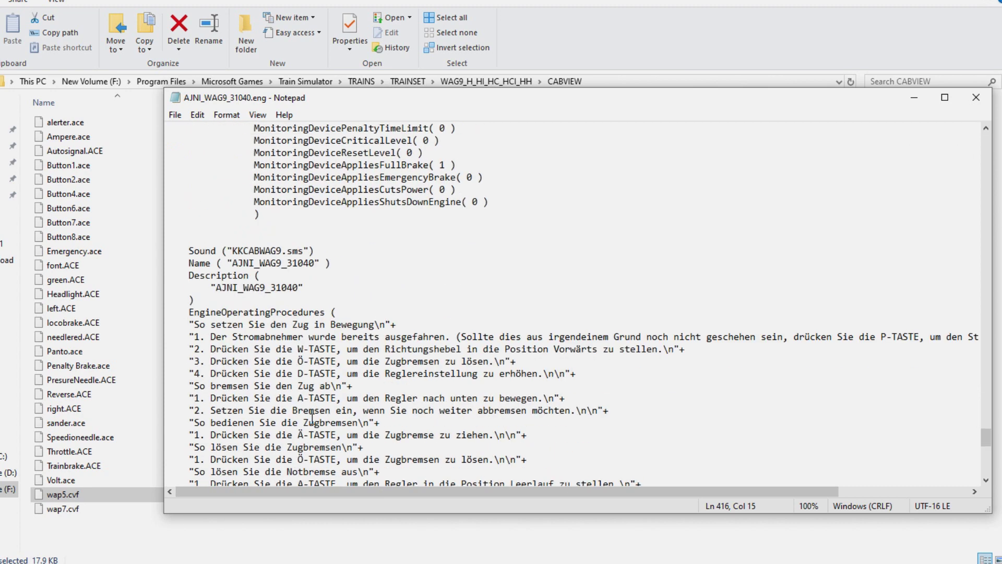
{"action": "scroll", "coordinate": [313, 419], "scroll_direction": "down", "scroll_amount": 1}
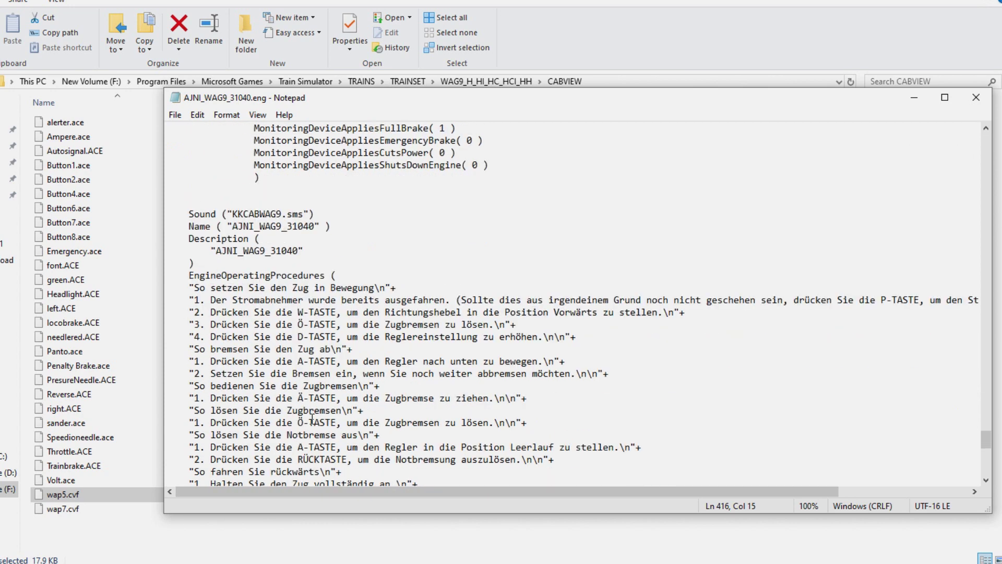
{"action": "left_click", "coordinate": [306, 212]}
{"action": "left_click_drag", "start_coordinate": [305, 212], "coordinate": [232, 213]}
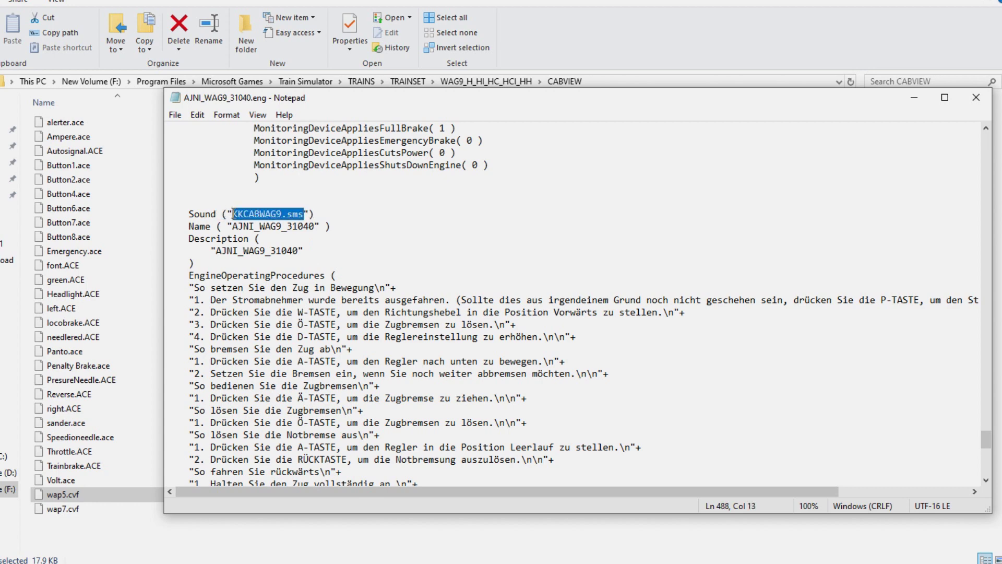
Step: Look through the rest of AJNI_WAG9_31040.eng, close it, and return to the main WAG9 folder
{"action": "scroll", "coordinate": [435, 368], "scroll_direction": "down", "scroll_amount": 15}
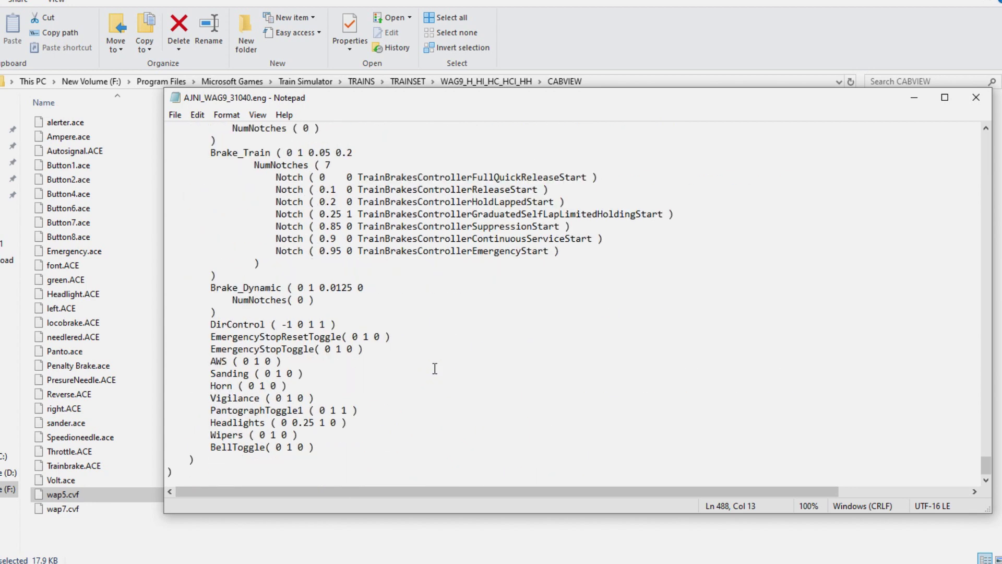
{"action": "left_click", "coordinate": [977, 97]}
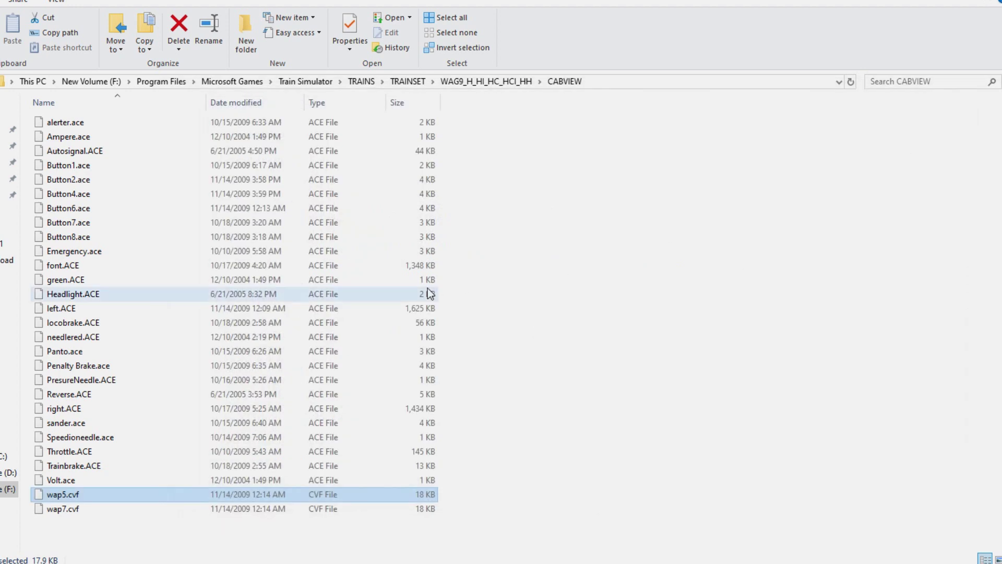
{"action": "key", "text": "BackSpace"}
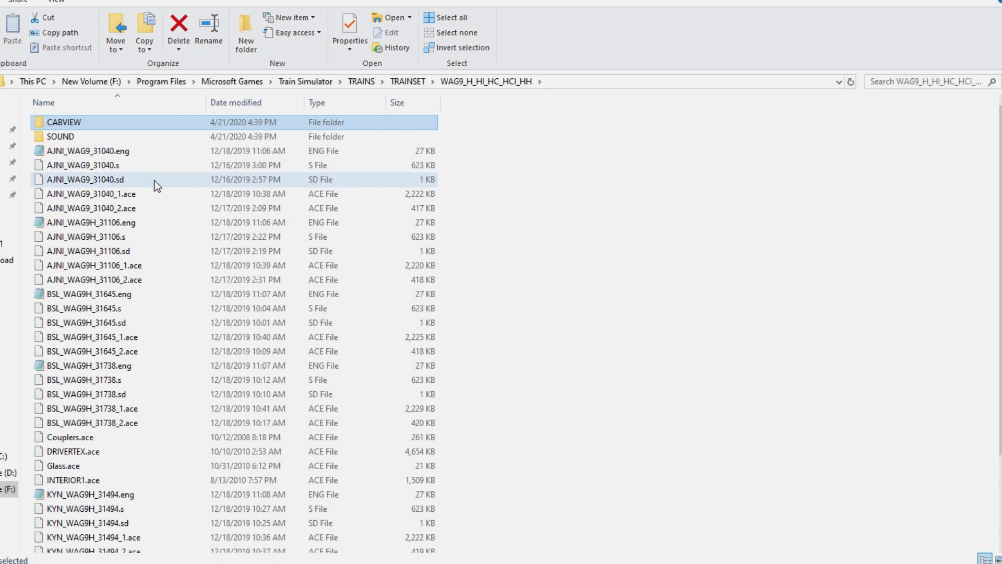
{"action": "left_click", "coordinate": [468, 84]}
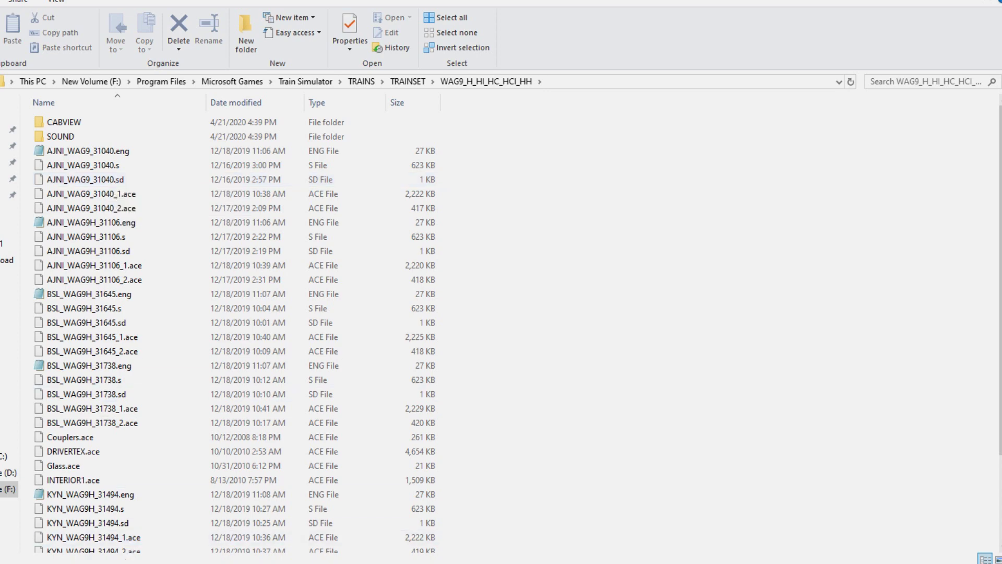
Step: In the Explorer window with the search results, go back to Downloads\Mumbai\New folder\CR WAG9 Variants
{"action": "left_click", "coordinate": [29, 534]}
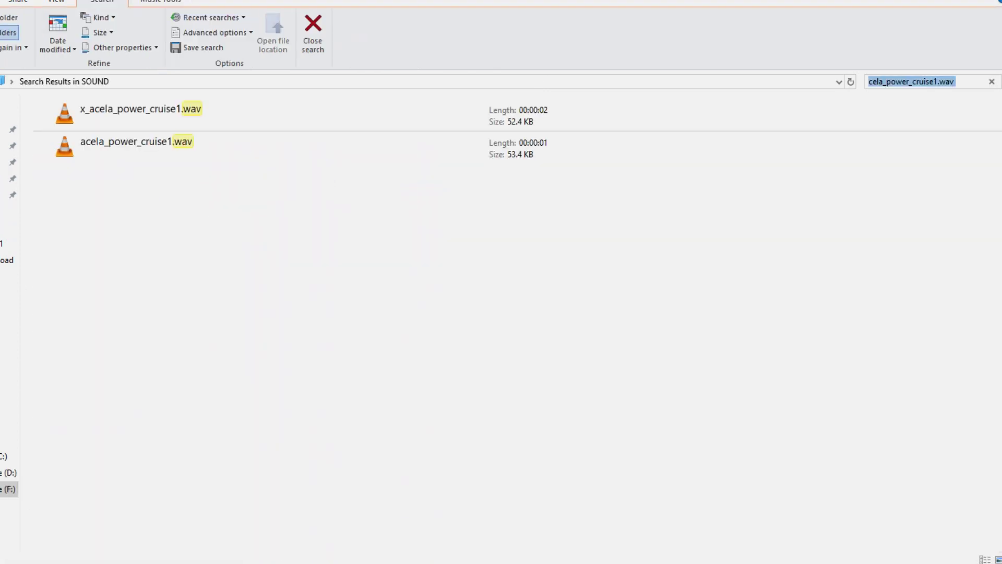
{"action": "key", "text": "alt+Left"}
{"action": "key", "text": "alt+Left"}
{"action": "key", "text": "alt+Left"}
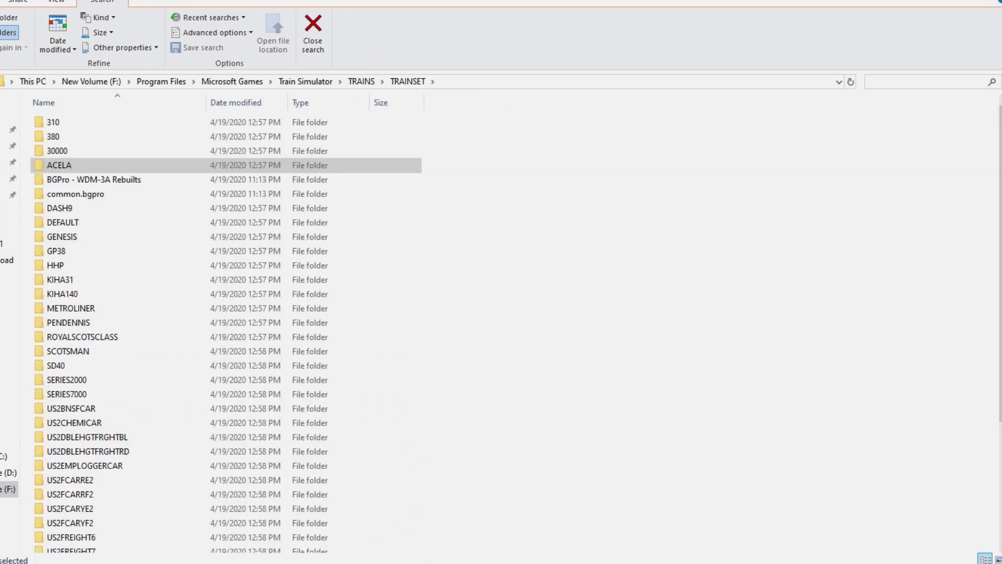
{"action": "key", "text": "alt+Left"}
{"action": "key", "text": "alt+Left"}
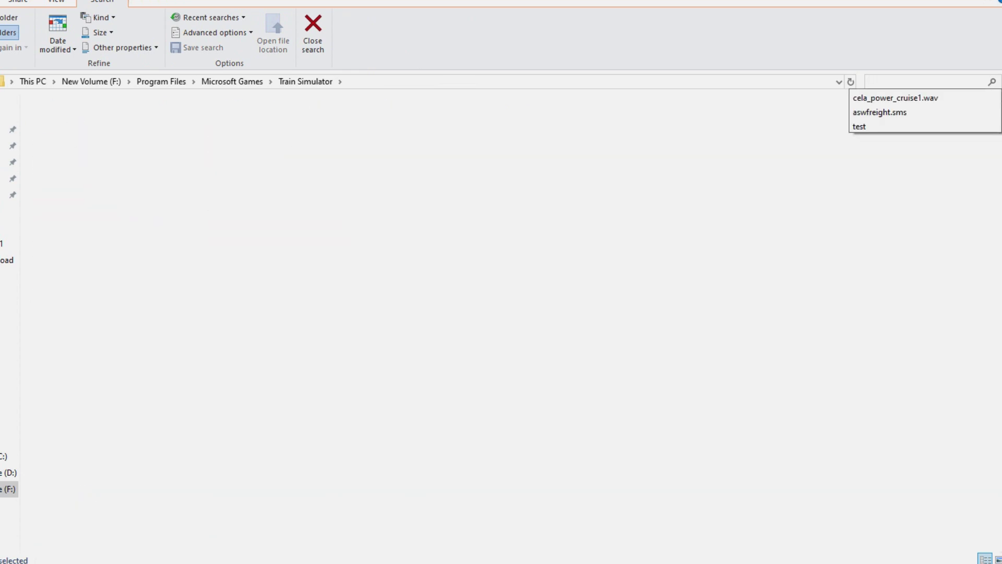
{"action": "key", "text": "alt+Left"}
{"action": "key", "text": "alt+Left"}
{"action": "key", "text": "alt+Left"}
{"action": "key", "text": "alt+Left"}
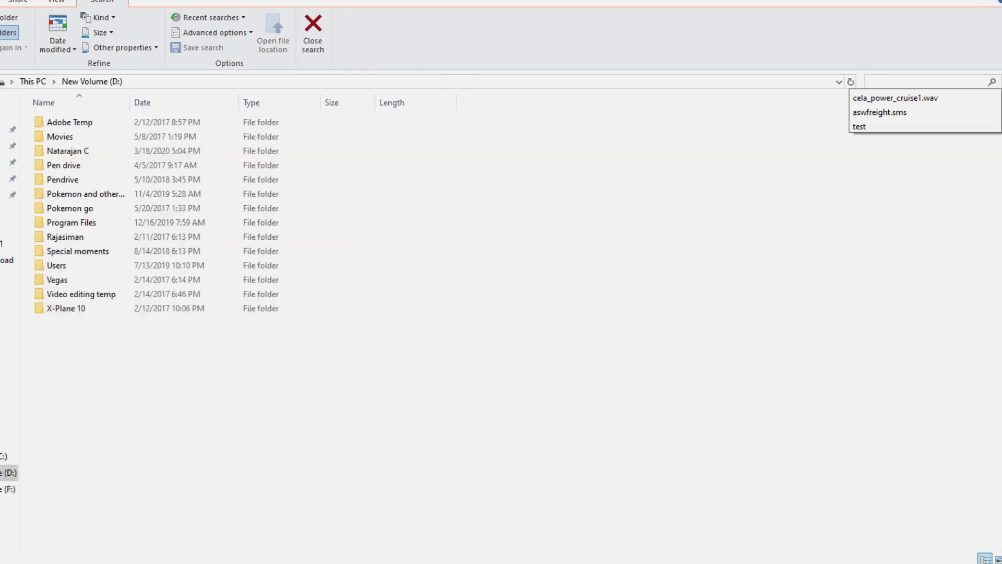
{"action": "key", "text": "alt+Left"}
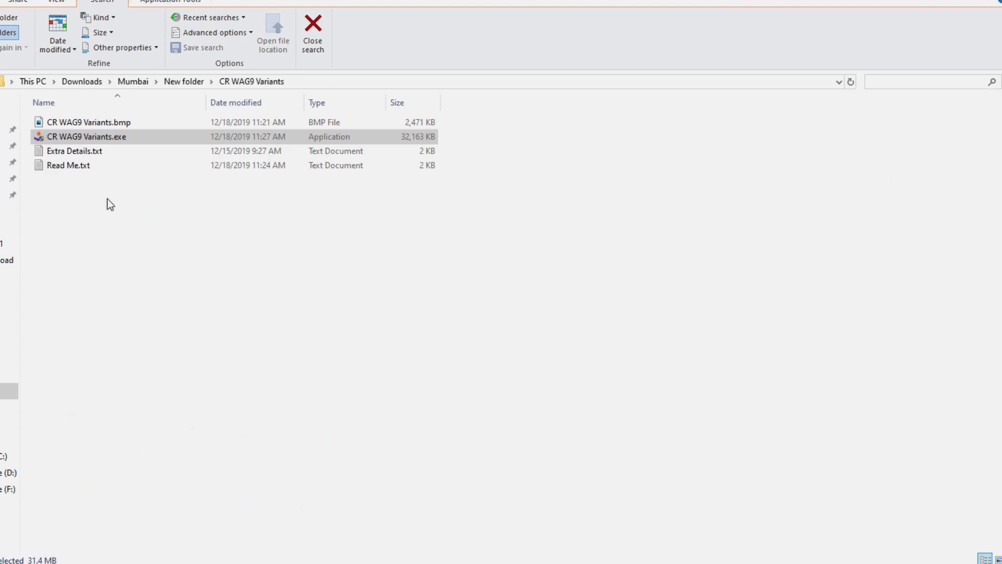
Step: Check Read Me.txt in CR WAG9 Variants, empty New folder, and return to the Mumbai folder
{"action": "left_click", "coordinate": [108, 199]}
{"action": "double_click", "coordinate": [69, 166]}
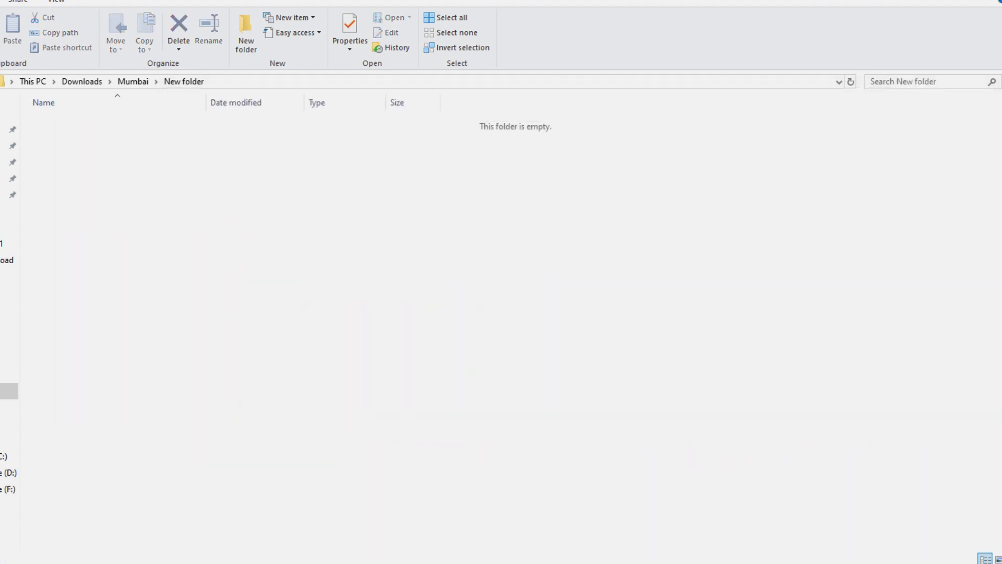
{"action": "key", "text": "alt+Up"}
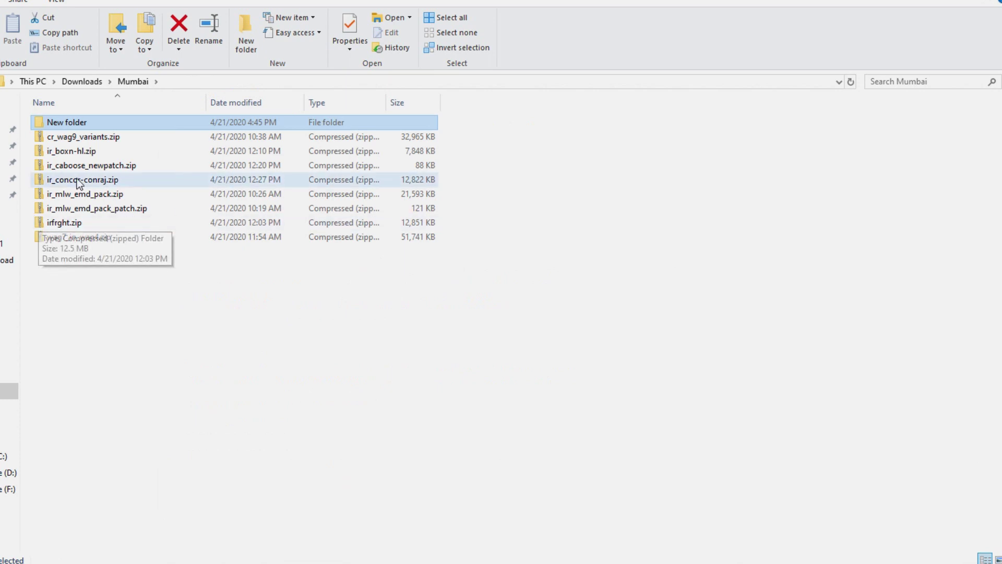
Step: Copy irfrght.zip from the Mumbai folder into the empty New folder
{"action": "left_click", "coordinate": [65, 225]}
{"action": "right_click", "coordinate": [66, 225]}
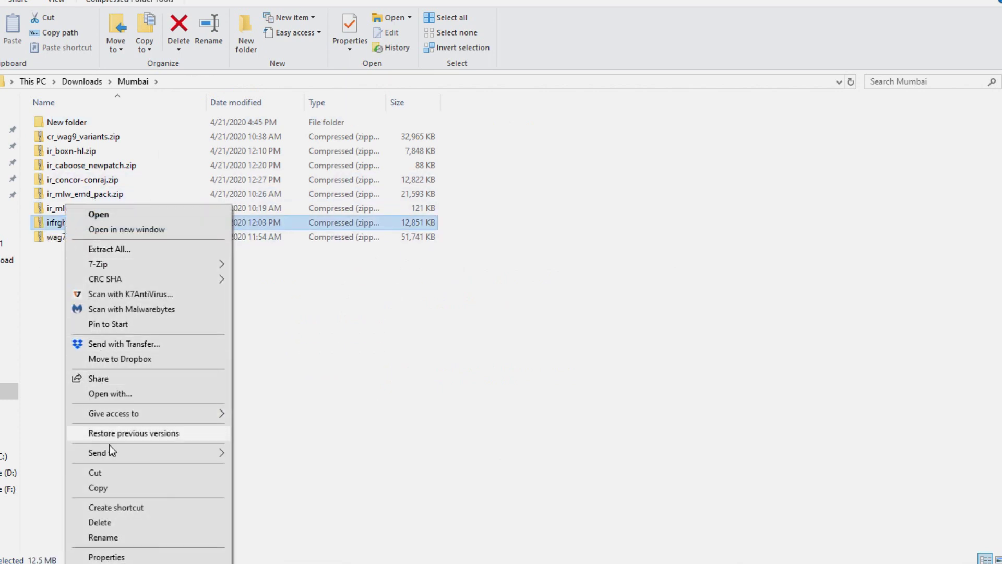
{"action": "left_click", "coordinate": [108, 487]}
{"action": "double_click", "coordinate": [87, 127]}
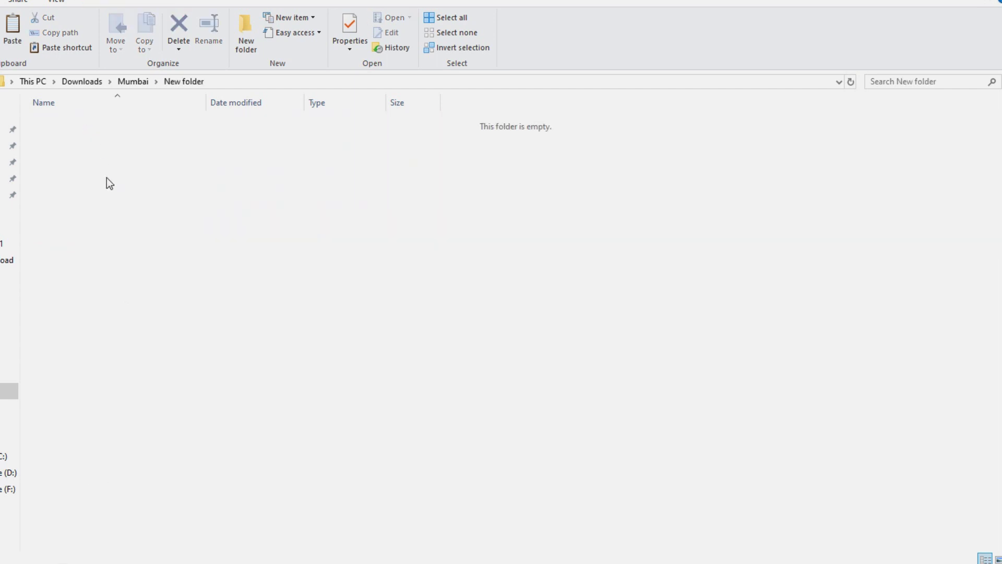
{"action": "right_click", "coordinate": [106, 178]}
{"action": "left_click", "coordinate": [146, 272]}
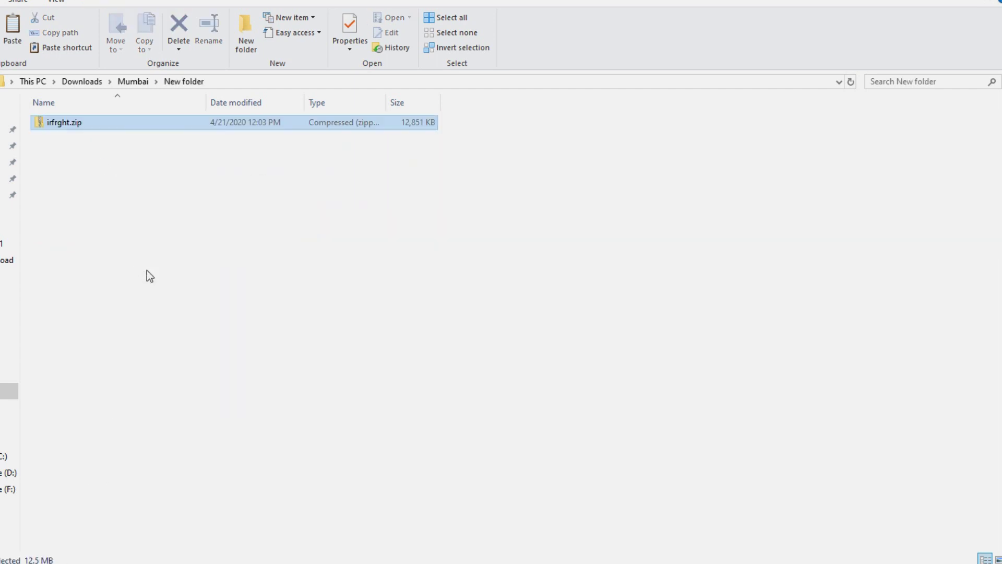
Step: Extract irfrght.zip directly into New folder with 7-Zip
{"action": "right_click", "coordinate": [61, 119]}
{"action": "mouse_move", "coordinate": [98, 179]}
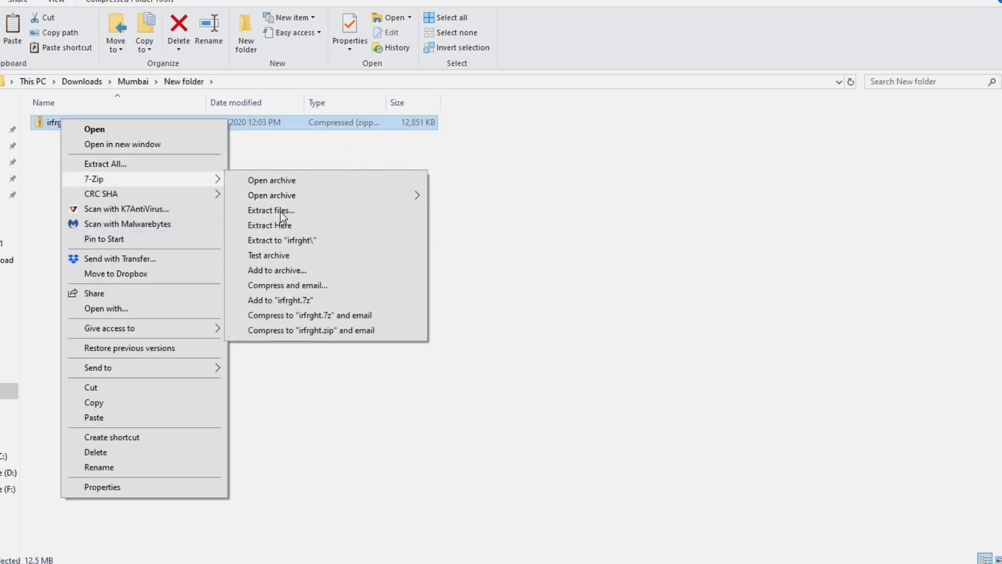
{"action": "left_click", "coordinate": [284, 225]}
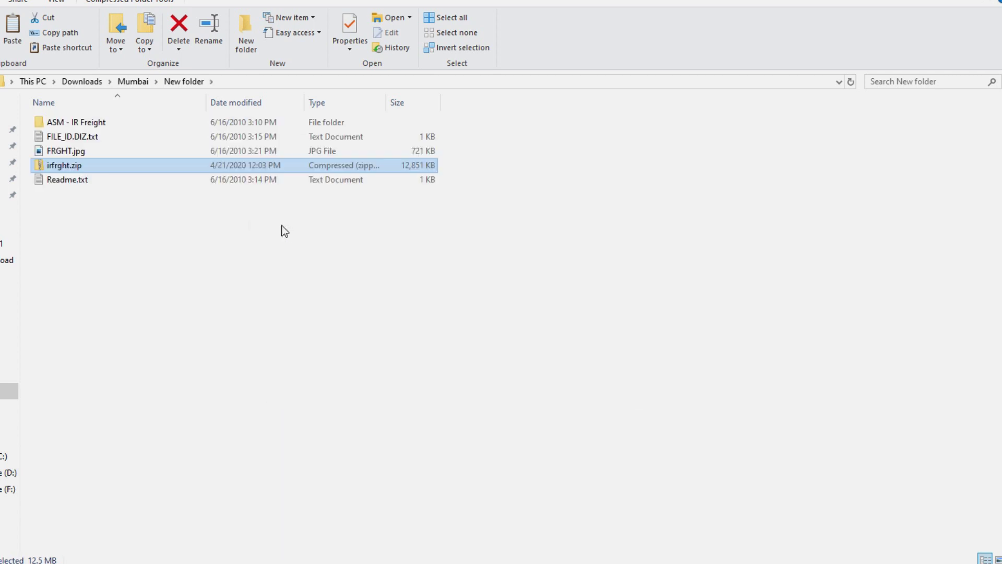
Step: Read the freight pack's Readme.txt, compare it with the folders in Train Simulator's TRAINSET, and return to New folder
{"action": "double_click", "coordinate": [55, 183]}
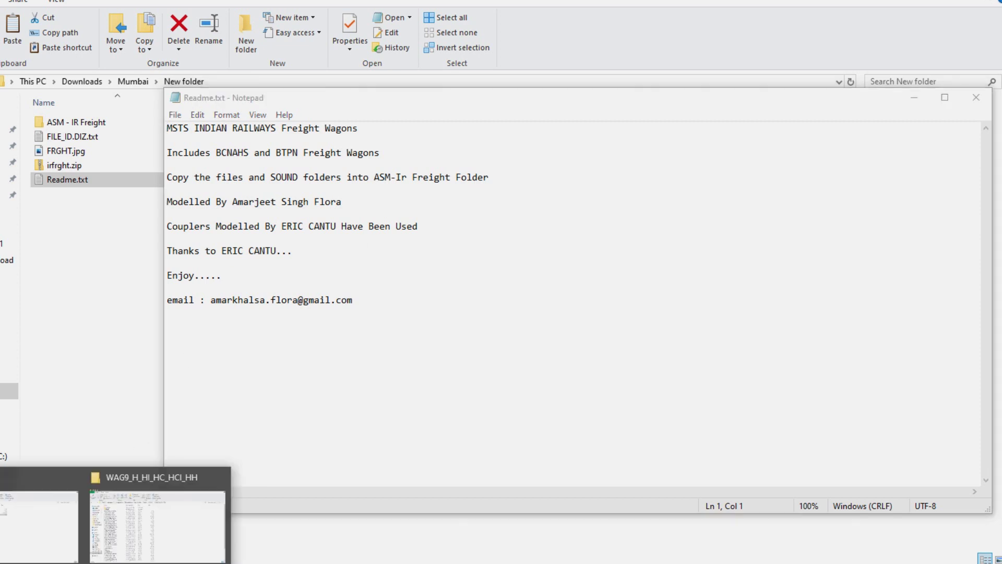
{"action": "left_click", "coordinate": [121, 540]}
{"action": "left_click", "coordinate": [1, 82]}
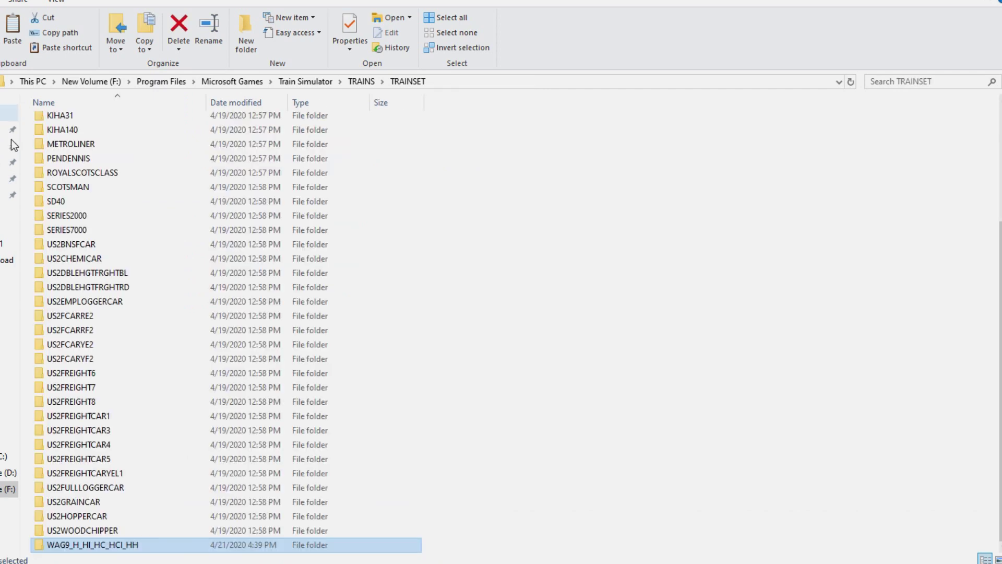
{"action": "scroll", "coordinate": [415, 348], "scroll_direction": "up", "scroll_amount": 5}
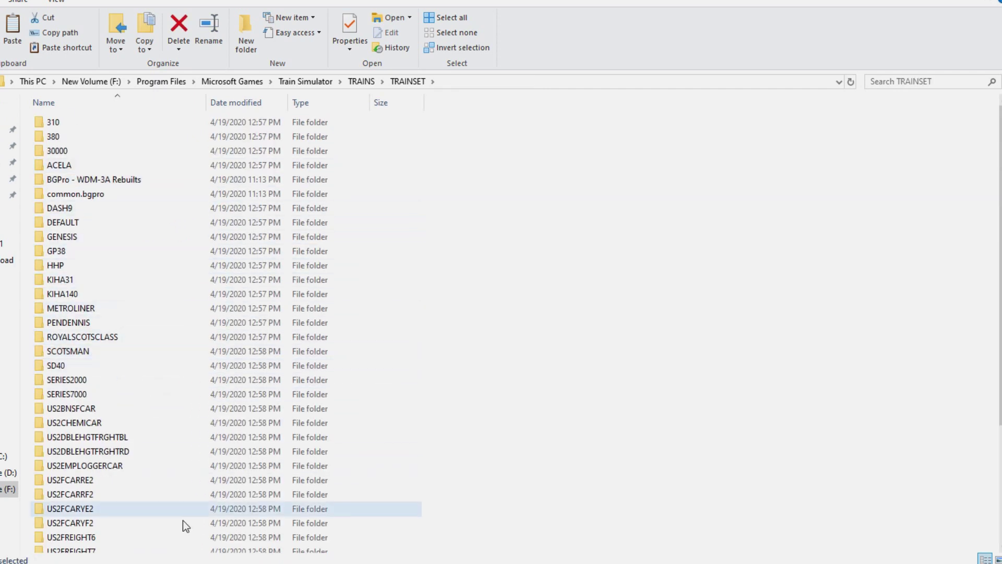
{"action": "left_click", "coordinate": [197, 554]}
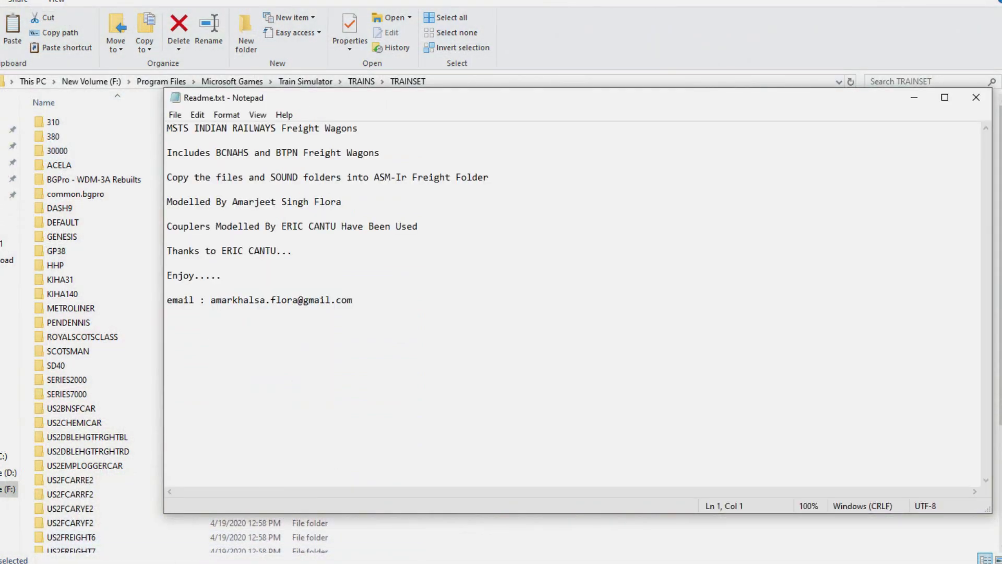
{"action": "left_click", "coordinate": [82, 563]}
{"action": "left_click", "coordinate": [74, 544]}
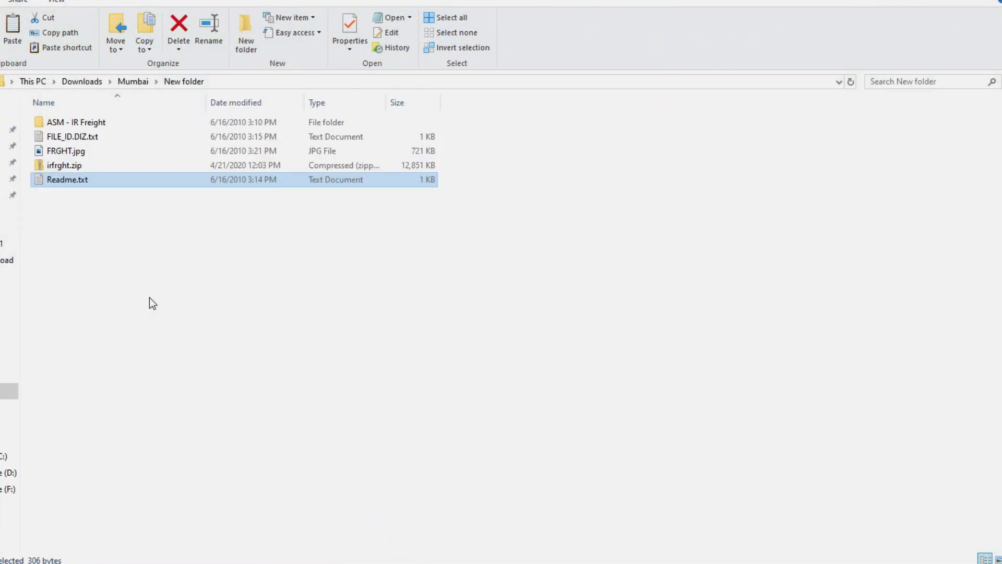
Step: Look through the ASM - IR Freight folder and the contents of its SOUND subfolder
{"action": "double_click", "coordinate": [89, 126]}
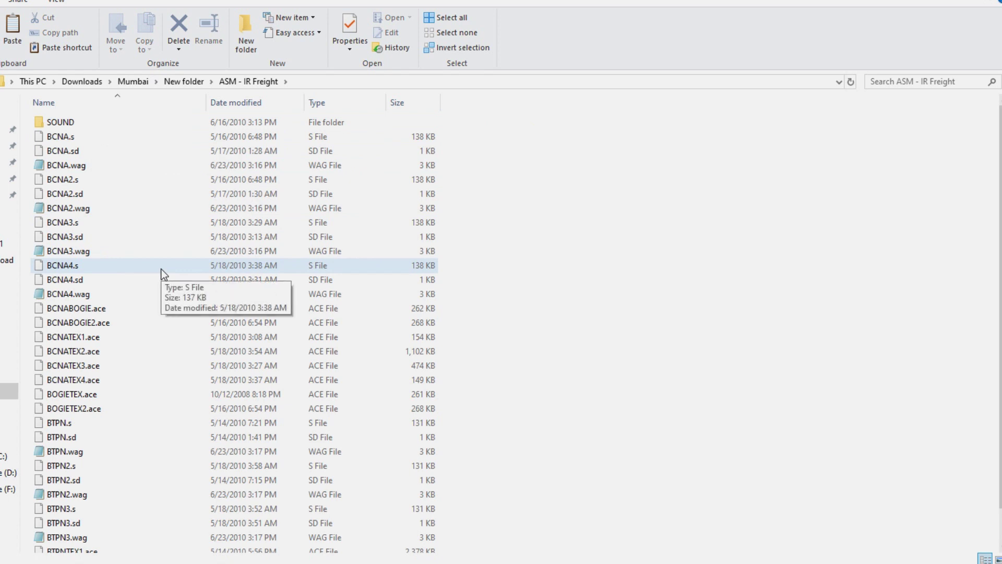
{"action": "double_click", "coordinate": [62, 125]}
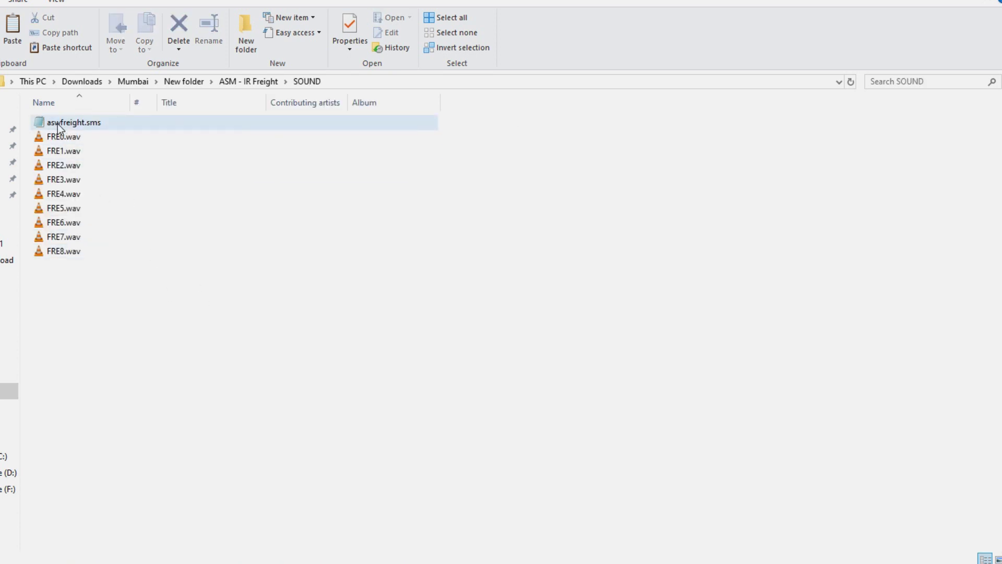
{"action": "key", "text": "BackSpace"}
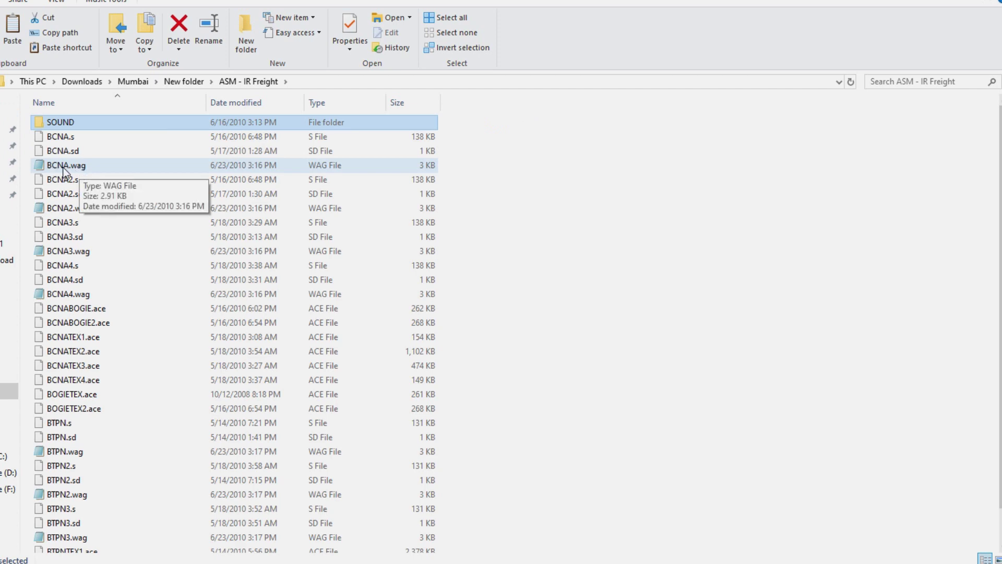
Step: Open BCNA.wag in Notepad and highlight BCNA.s in the WagonShape entry
{"action": "double_click", "coordinate": [61, 169]}
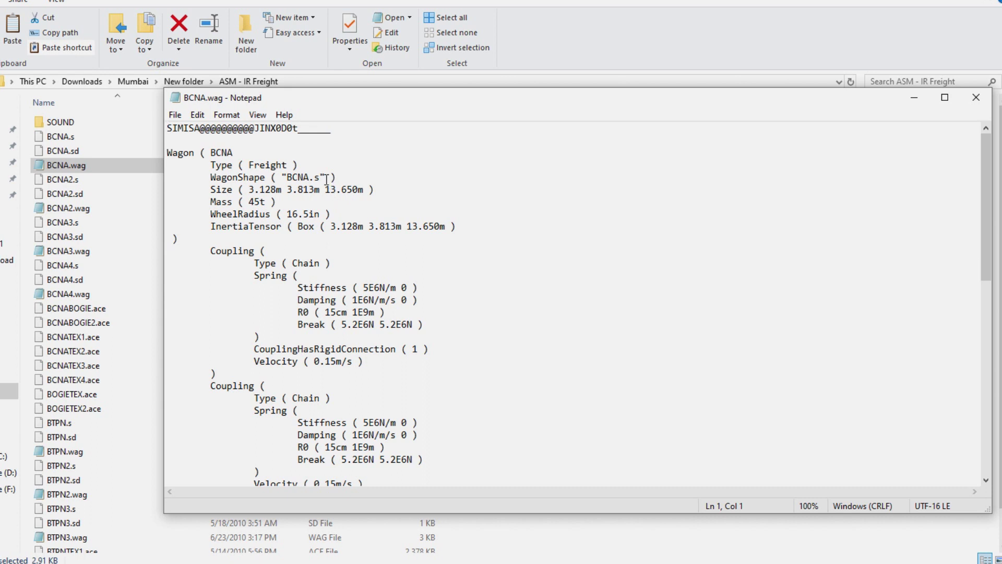
{"action": "left_click_drag", "start_coordinate": [323, 178], "coordinate": [289, 178]}
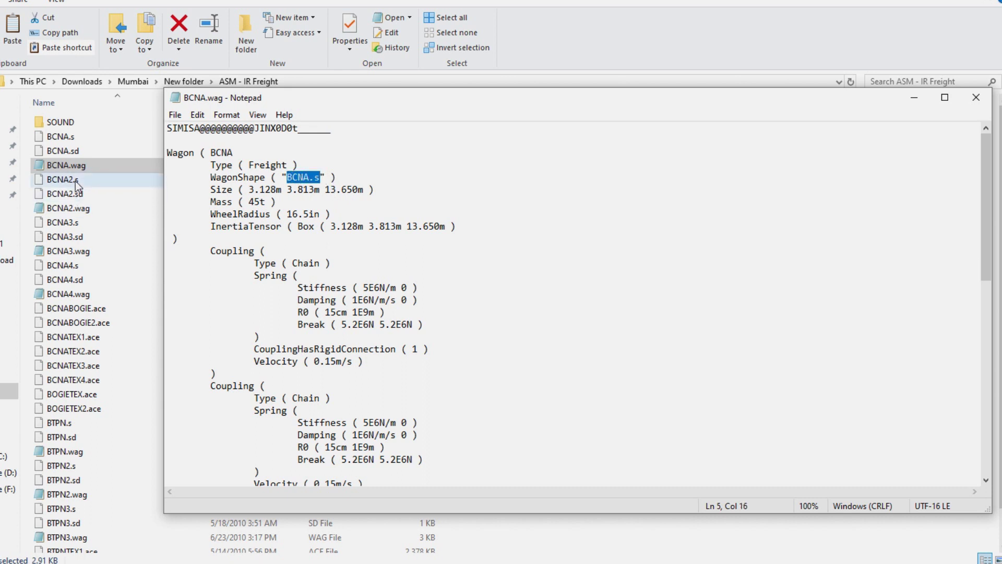
{"action": "left_click", "coordinate": [296, 228]}
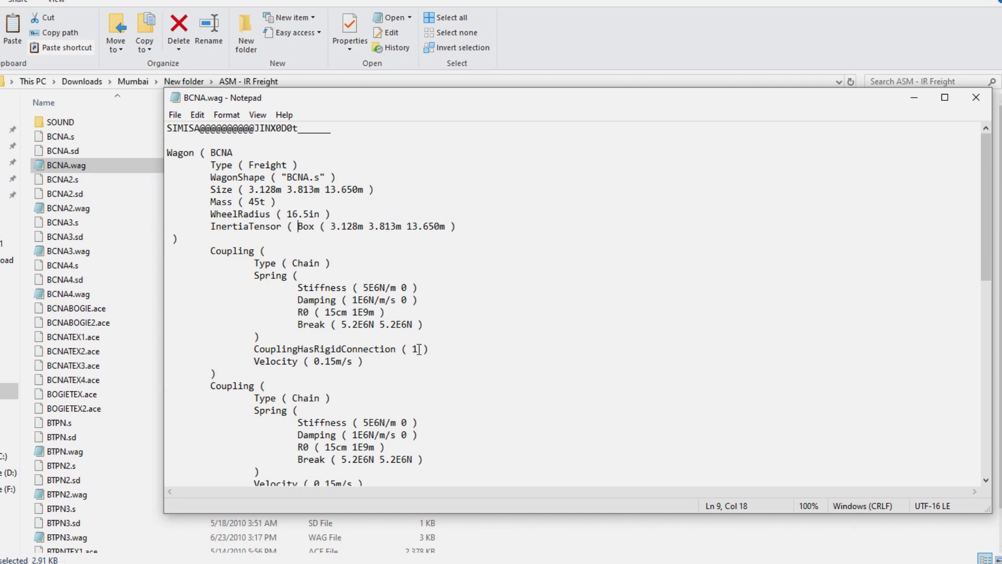
Step: Find the brake settings in BCNA.wag and highlight the lines from BrakeSystemType to NumberOfHandbrakeLeverSteps
{"action": "scroll", "coordinate": [420, 350], "scroll_direction": "down", "scroll_amount": 8}
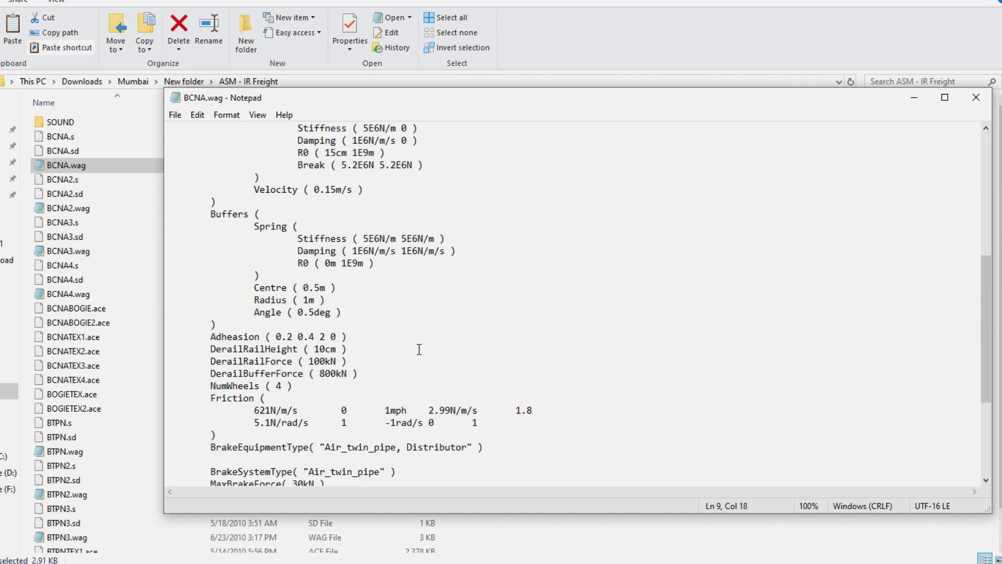
{"action": "scroll", "coordinate": [420, 349], "scroll_direction": "down", "scroll_amount": 5}
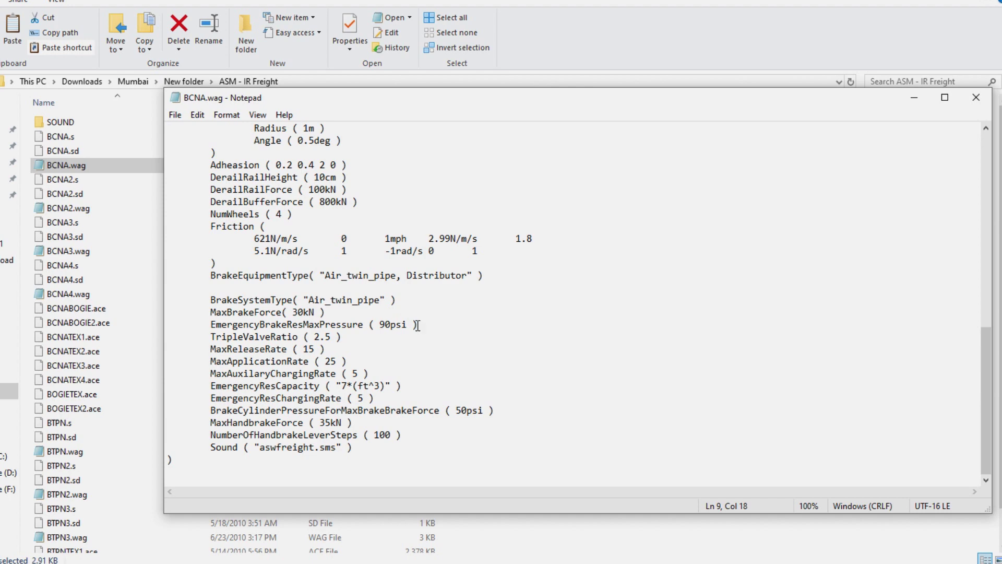
{"action": "left_click_drag", "start_coordinate": [370, 373], "coordinate": [259, 331]}
{"action": "left_click", "coordinate": [259, 316]}
{"action": "left_click_drag", "start_coordinate": [169, 299], "coordinate": [439, 429]}
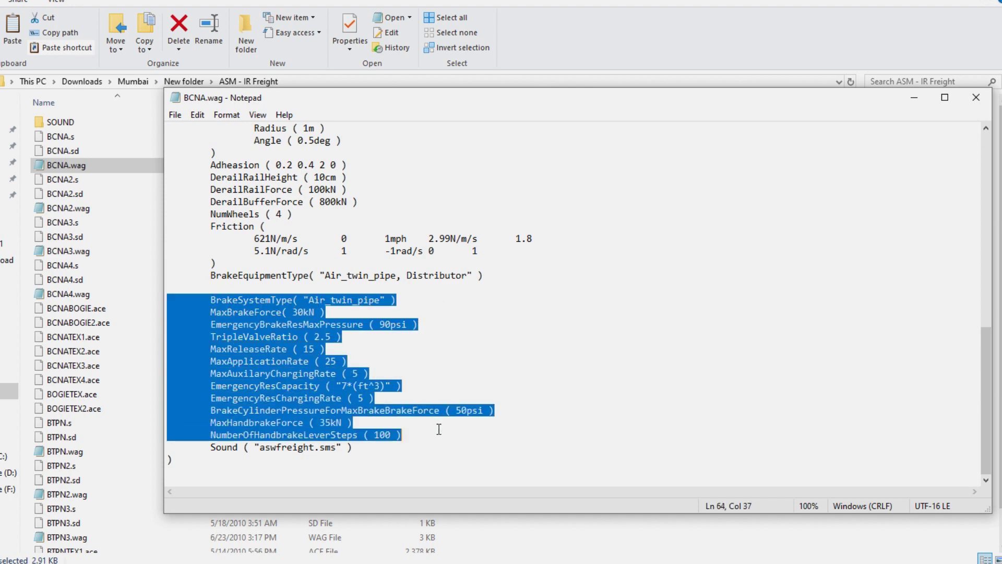
{"action": "left_click", "coordinate": [439, 429]}
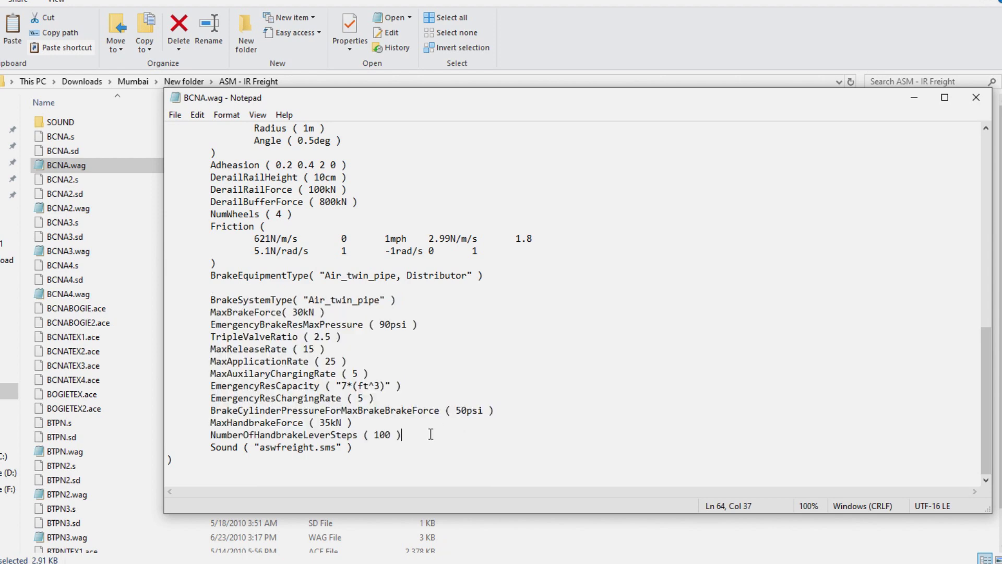
{"action": "left_click_drag", "start_coordinate": [433, 434], "coordinate": [192, 295]}
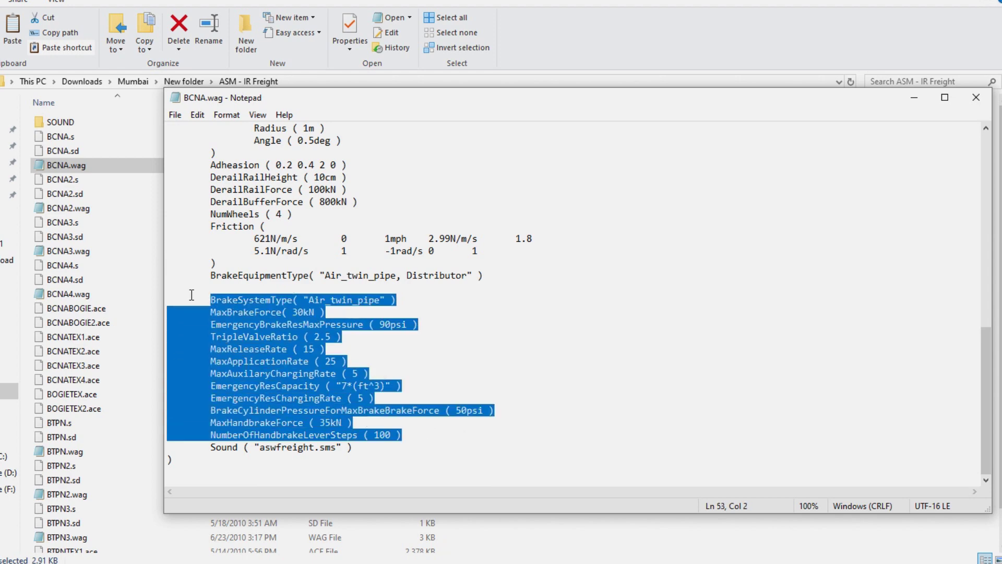
{"action": "left_click", "coordinate": [256, 348]}
Step: Highlight the Sound line at the end of BCNA.wag, narrowing the selection to aswfreight.sms
{"action": "left_click_drag", "start_coordinate": [211, 448], "coordinate": [372, 447]}
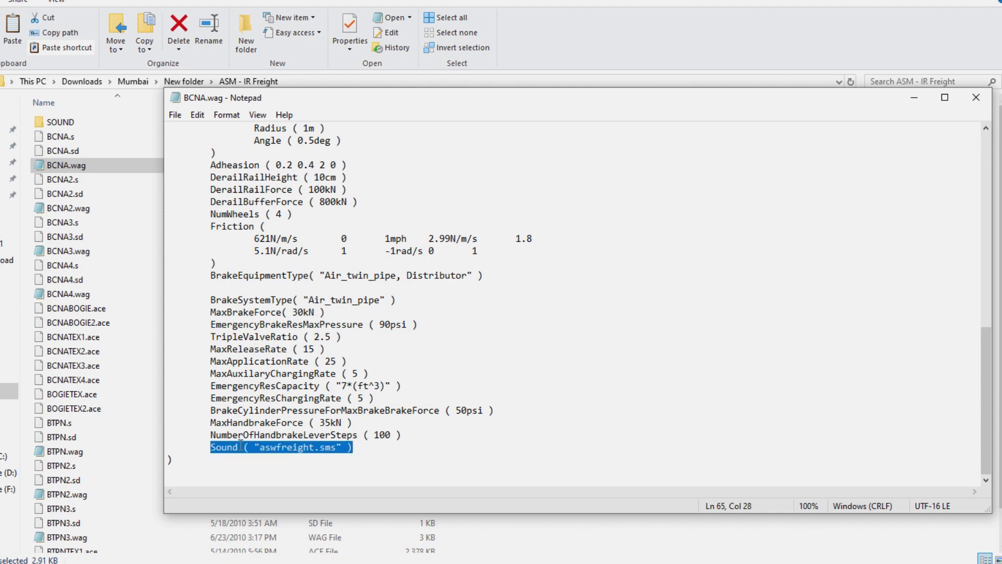
{"action": "left_click", "coordinate": [266, 448]}
{"action": "left_click_drag", "start_coordinate": [259, 448], "coordinate": [337, 448]}
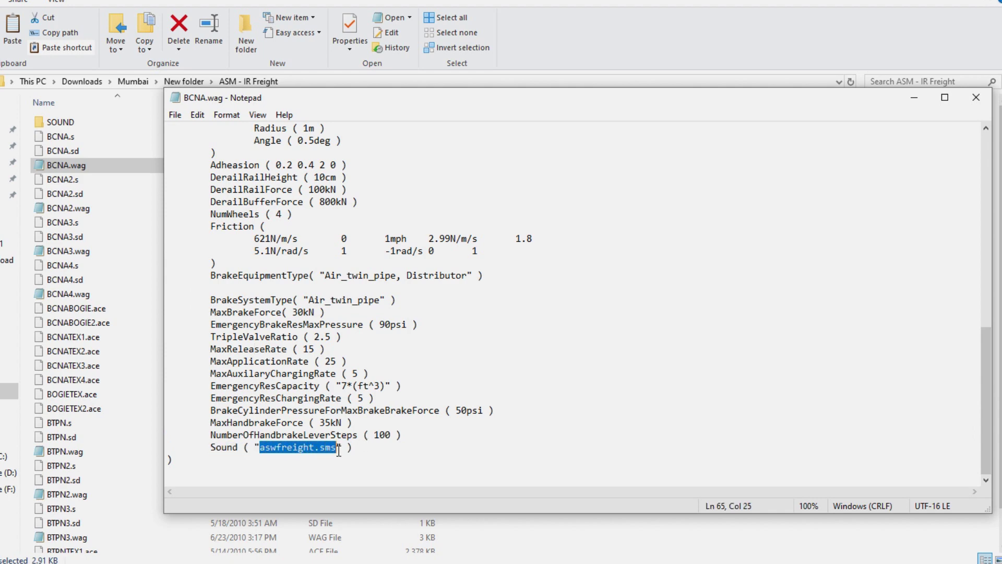
Step: Locate aswfreight.sms in the SOUND folder, close BCNA.wag, and return to the ASM - IR Freight folder
{"action": "double_click", "coordinate": [60, 120]}
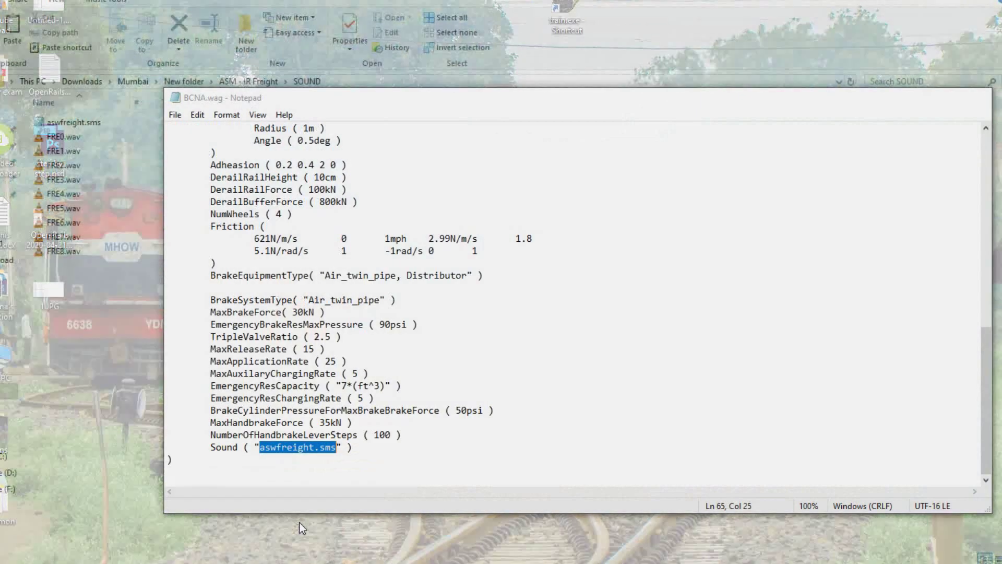
{"action": "left_click", "coordinate": [300, 522]}
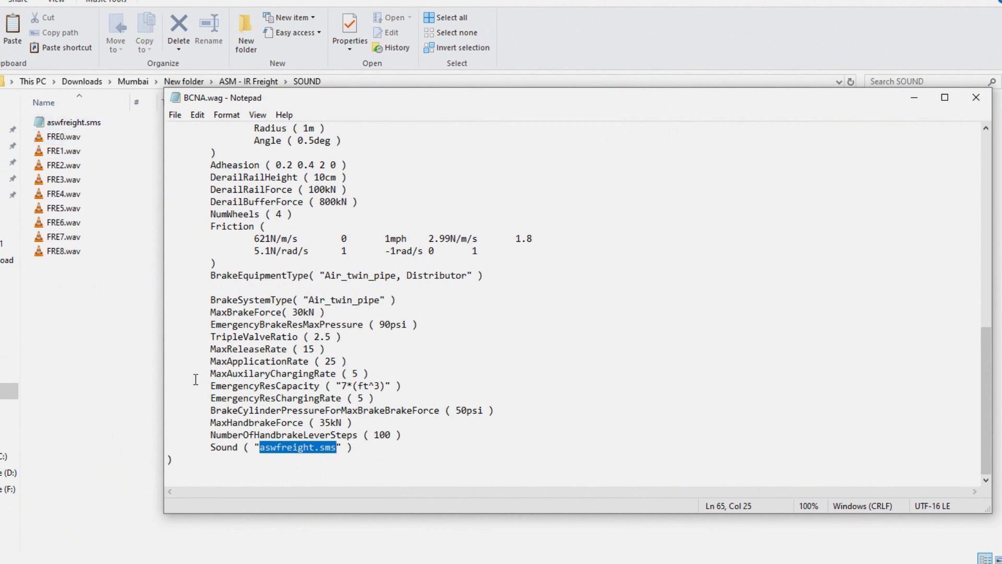
{"action": "left_click", "coordinate": [0, 82]}
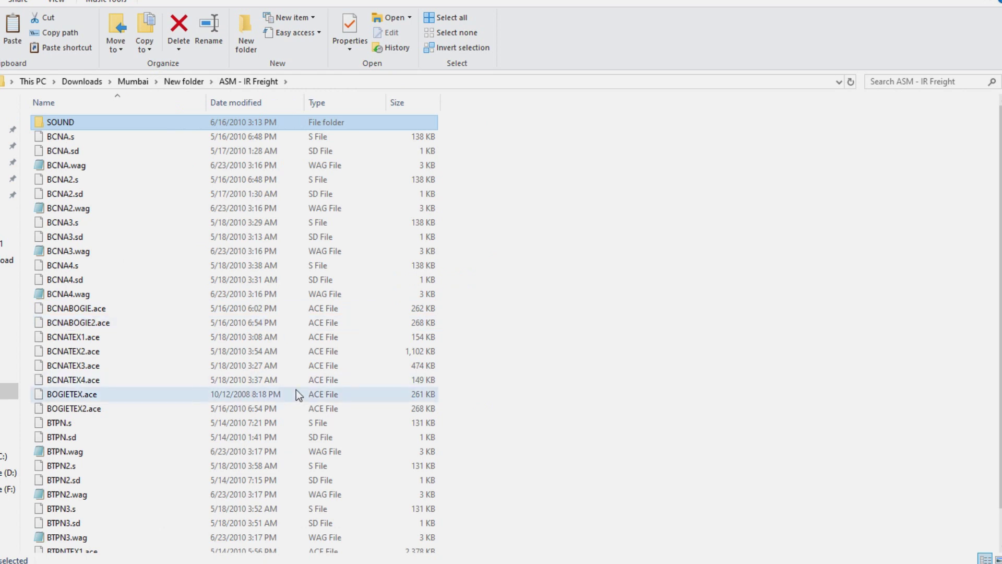
{"action": "scroll", "coordinate": [296, 394], "scroll_direction": "down", "scroll_amount": 1}
{"action": "scroll", "coordinate": [296, 389], "scroll_direction": "up", "scroll_amount": 1}
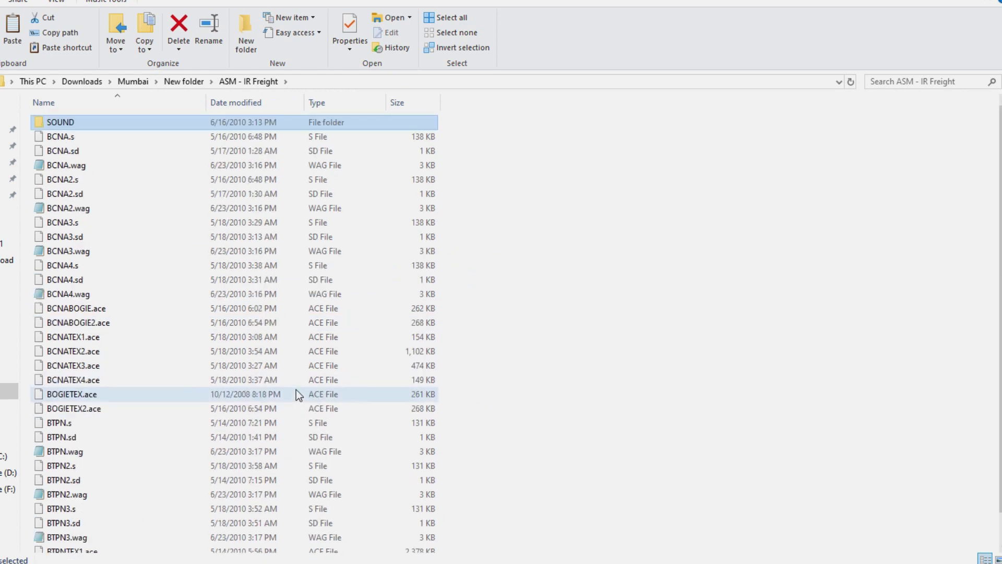